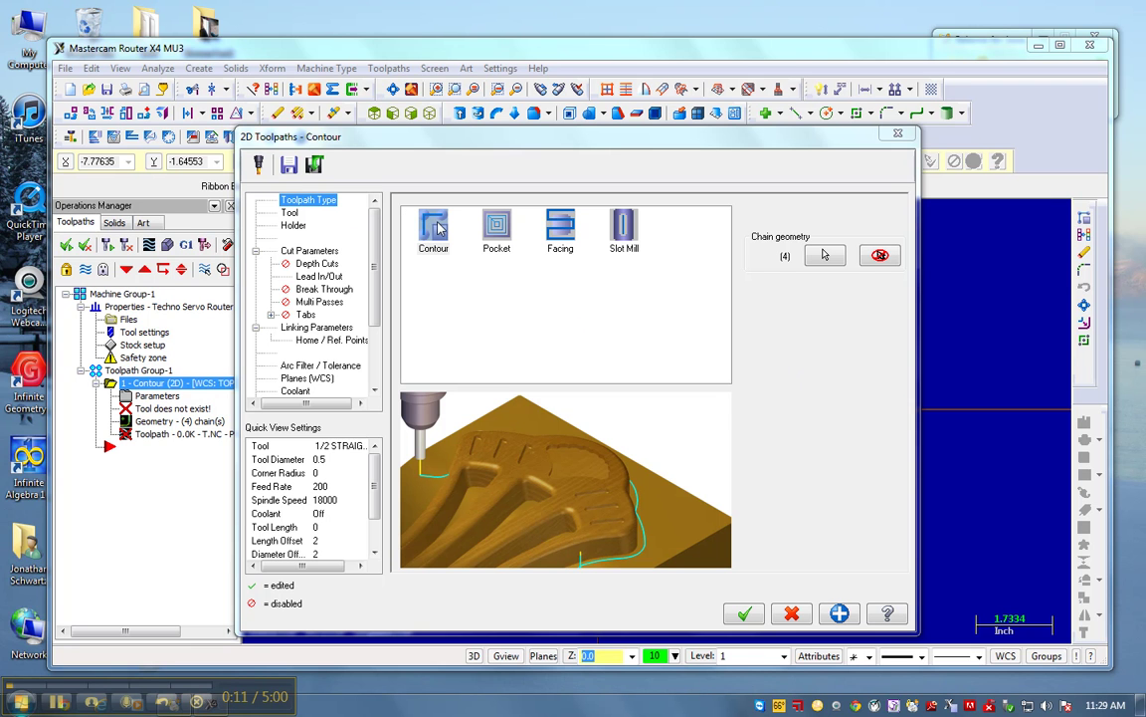
# Step: Load the 1/4 STRAIGHT BIT from the tool library and set feed rate 60, plunge rate 30
pyautogui.click(290, 212)
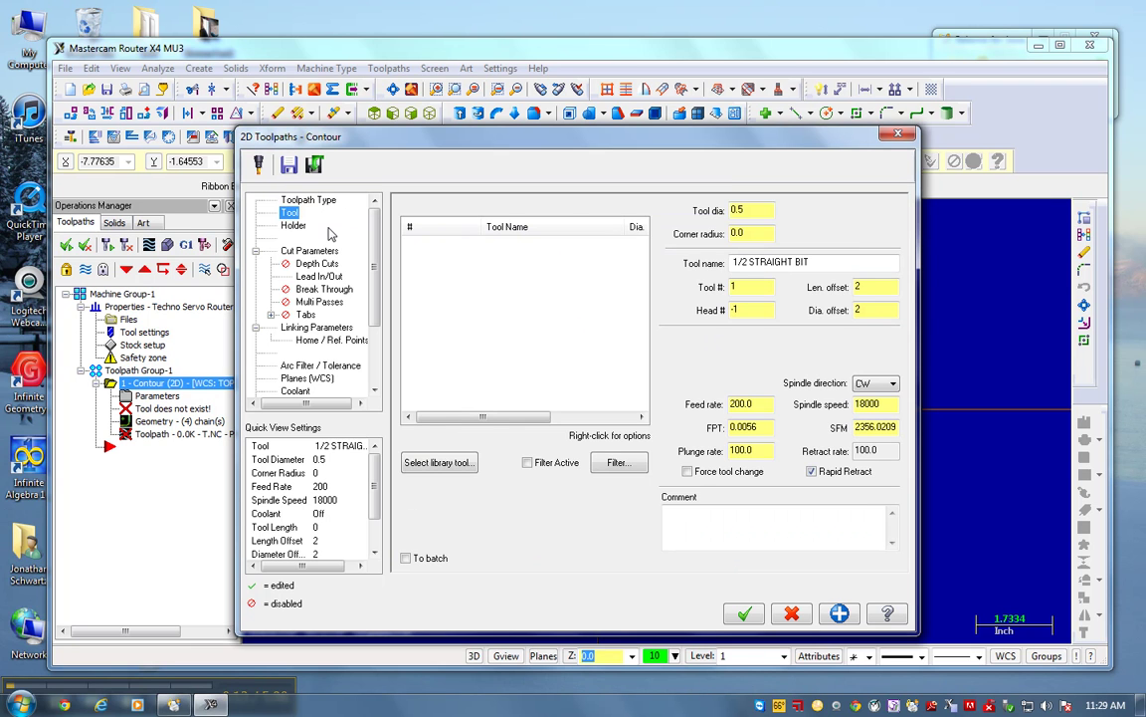
pyautogui.click(443, 461)
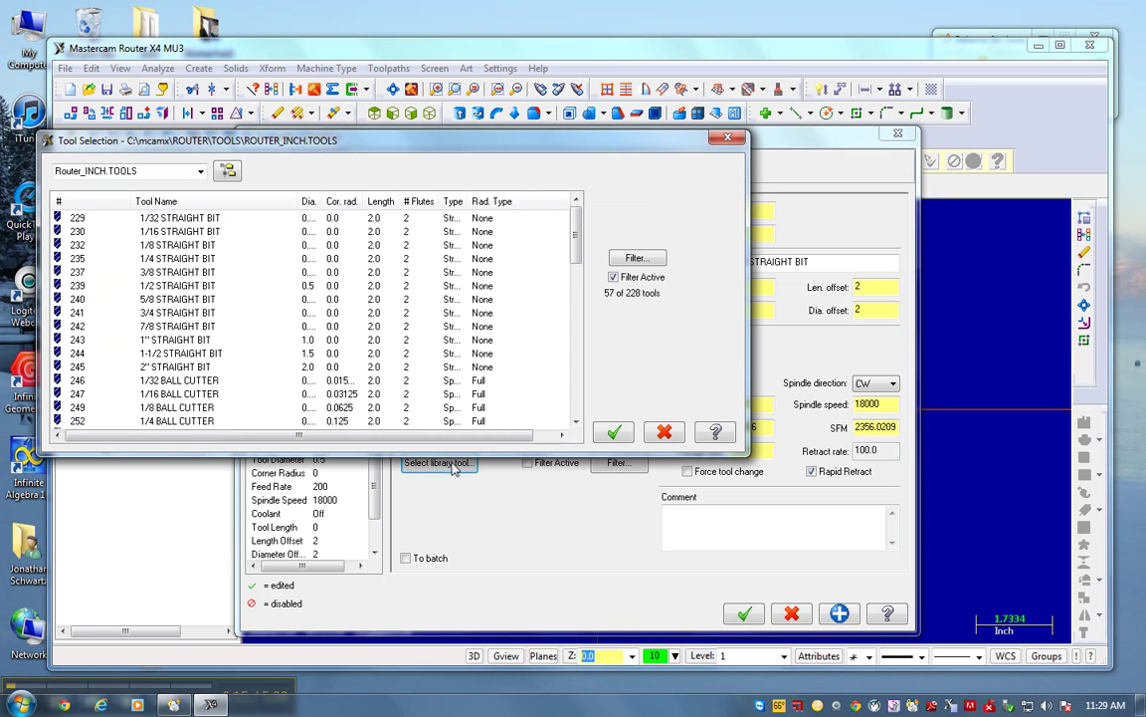
pyautogui.click(167, 261)
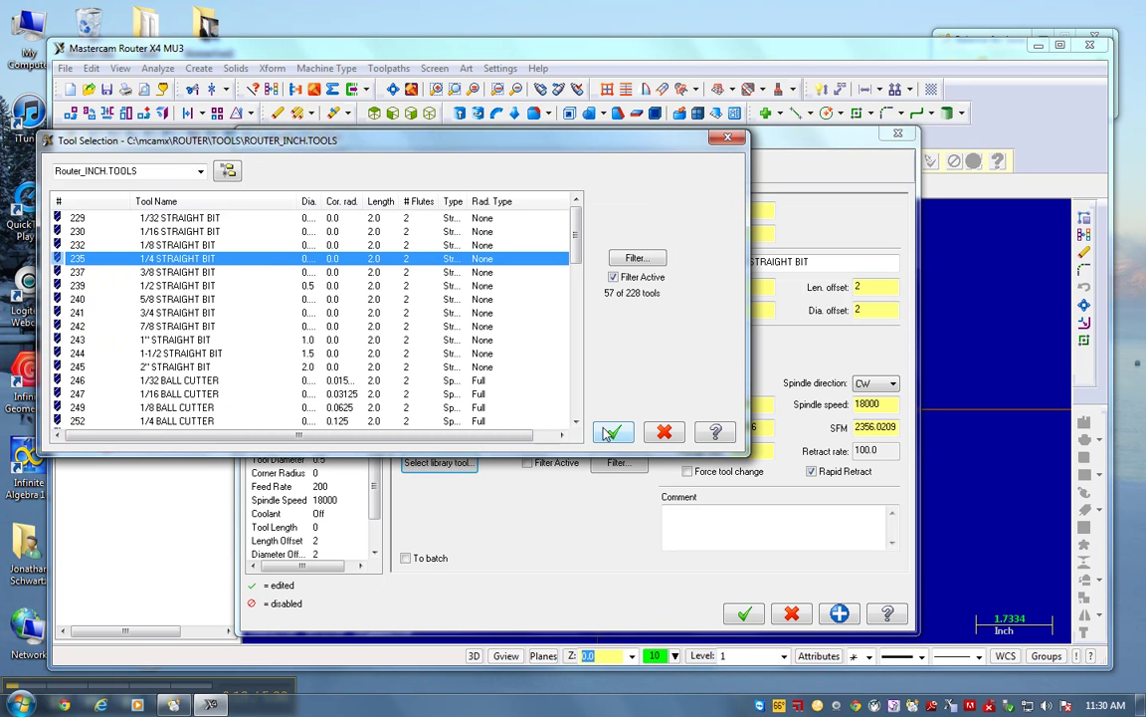
pyautogui.press('Return')
pyautogui.moveTo(758, 404); pyautogui.dragTo(720, 402)
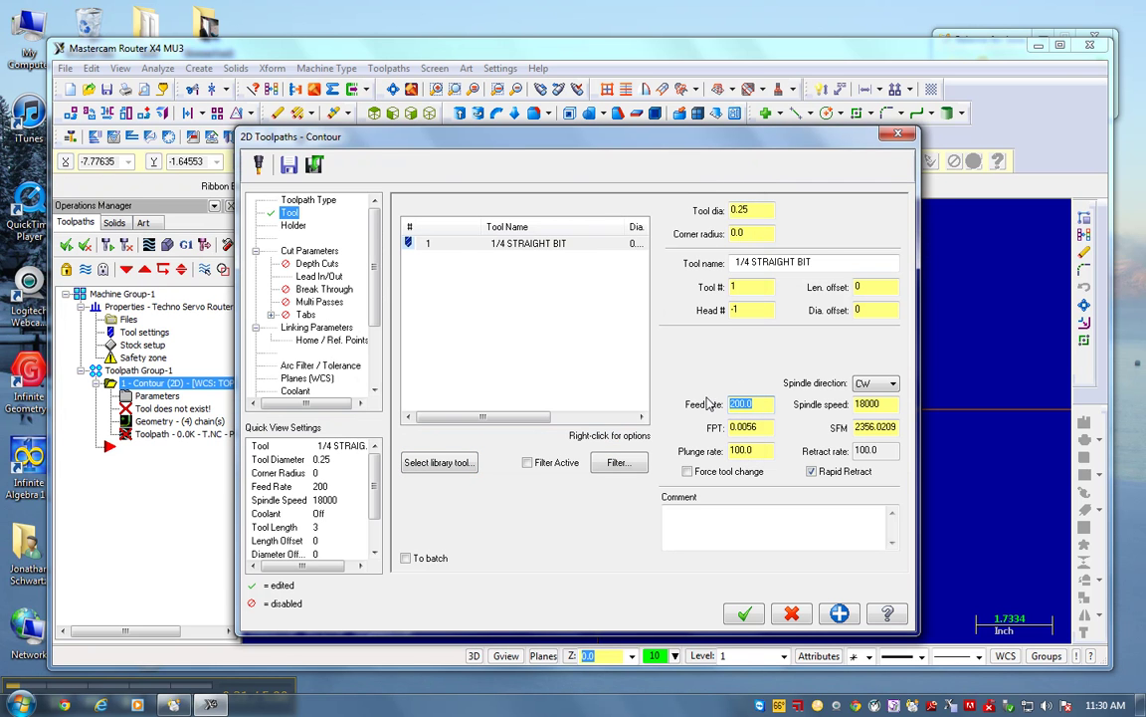
pyautogui.write('60')
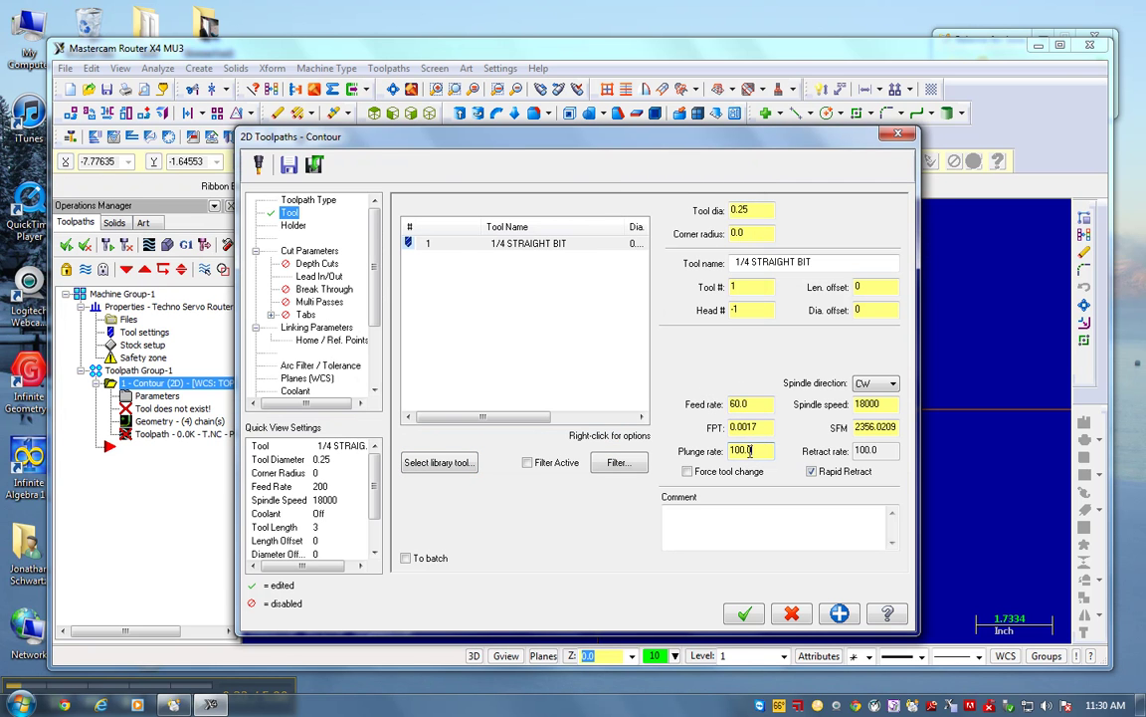
pyautogui.moveTo(761, 450); pyautogui.dragTo(714, 455)
pyautogui.write('30')
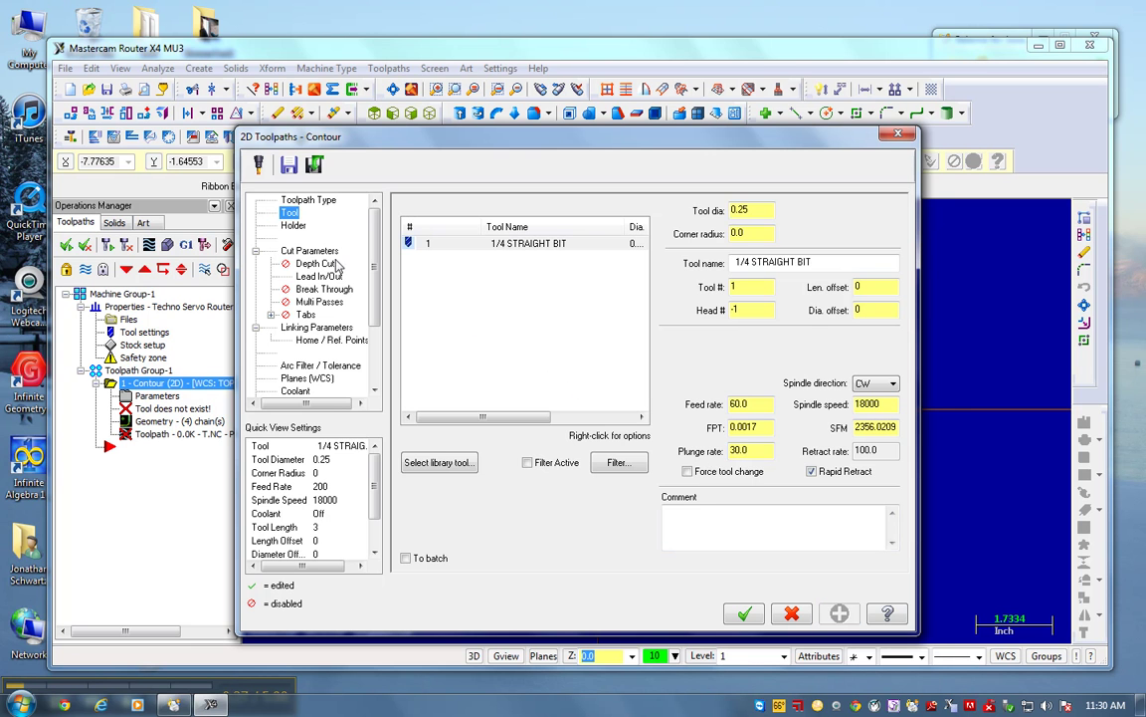
# Step: Enable depth cuts on the contour with a max rough step of 0.2
pyautogui.click(294, 227)
pyautogui.click(299, 254)
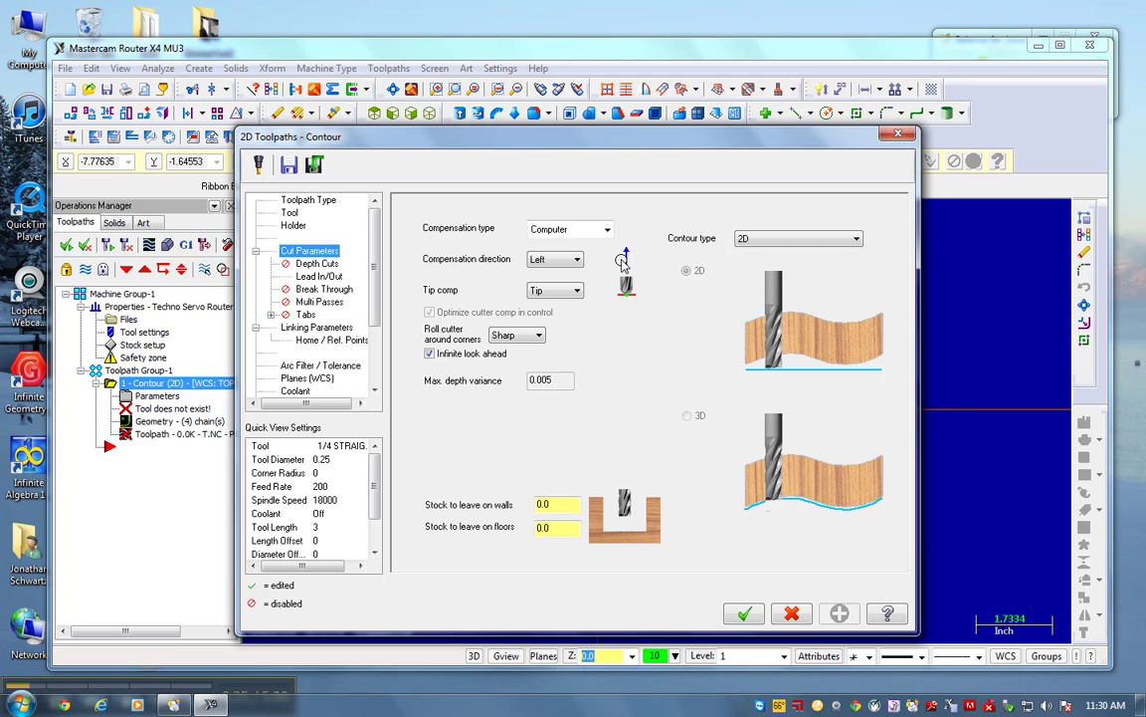
pyautogui.click(312, 265)
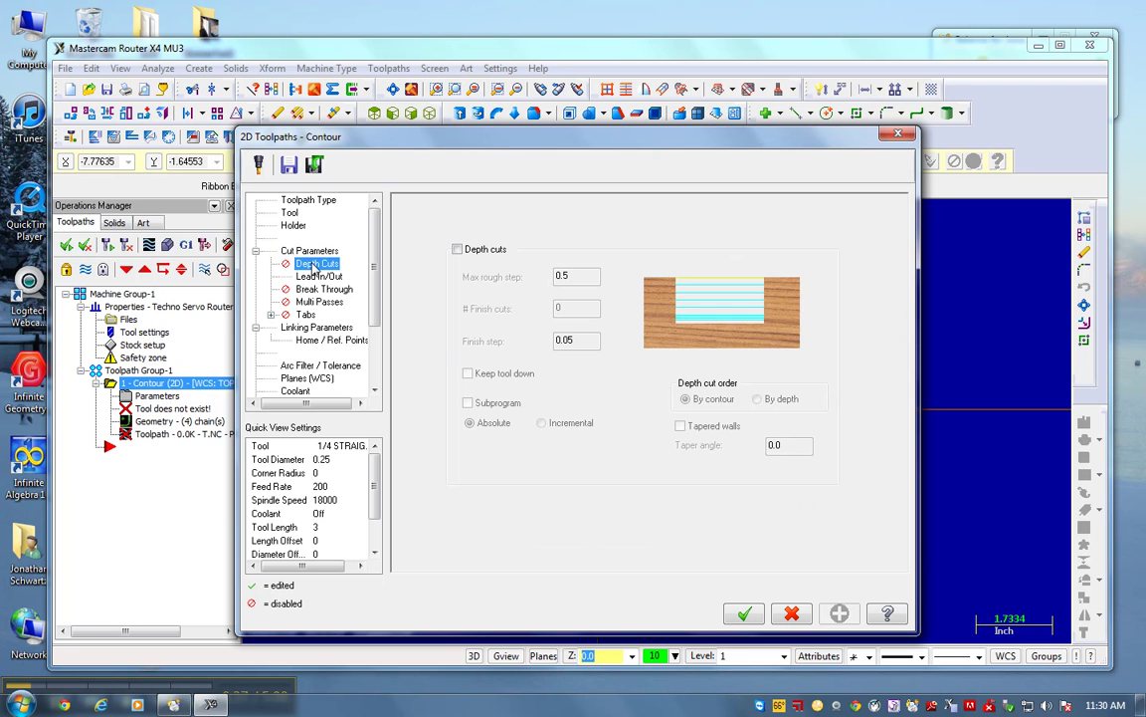
pyautogui.click(414, 242)
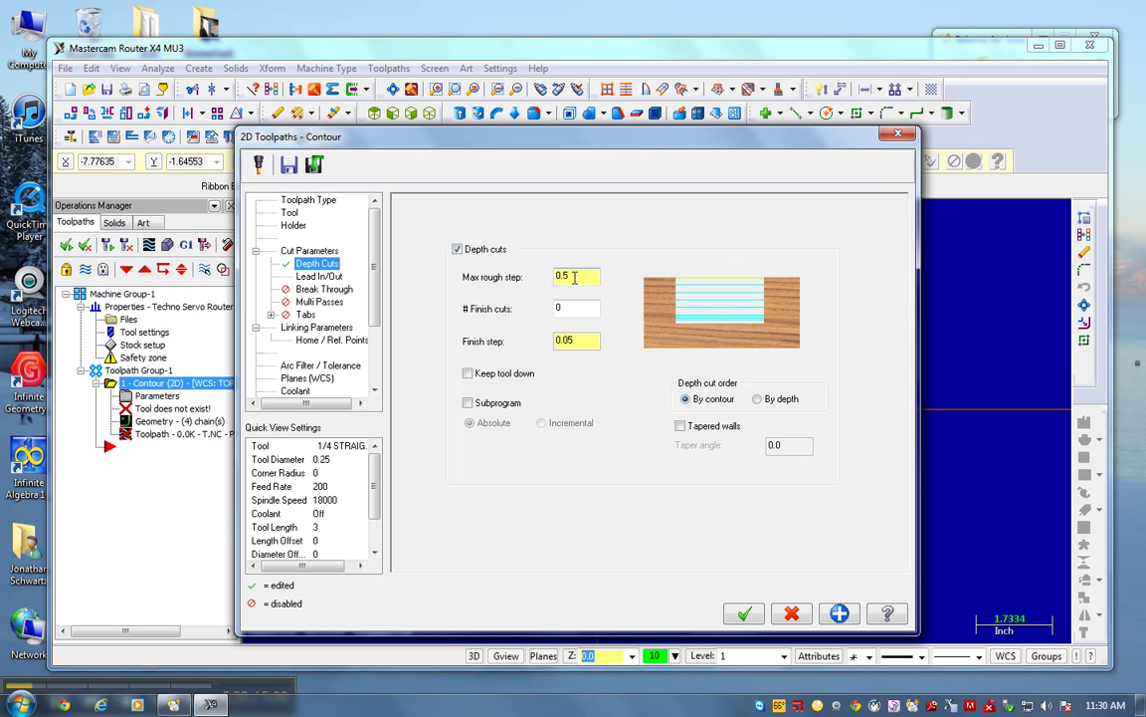
pyautogui.moveTo(575, 275); pyautogui.dragTo(546, 275)
pyautogui.write('.2')
pyautogui.click(841, 614)
# Step: Switch off lead in/out moves and review the break through, multi passes and tabs pages
pyautogui.click(313, 277)
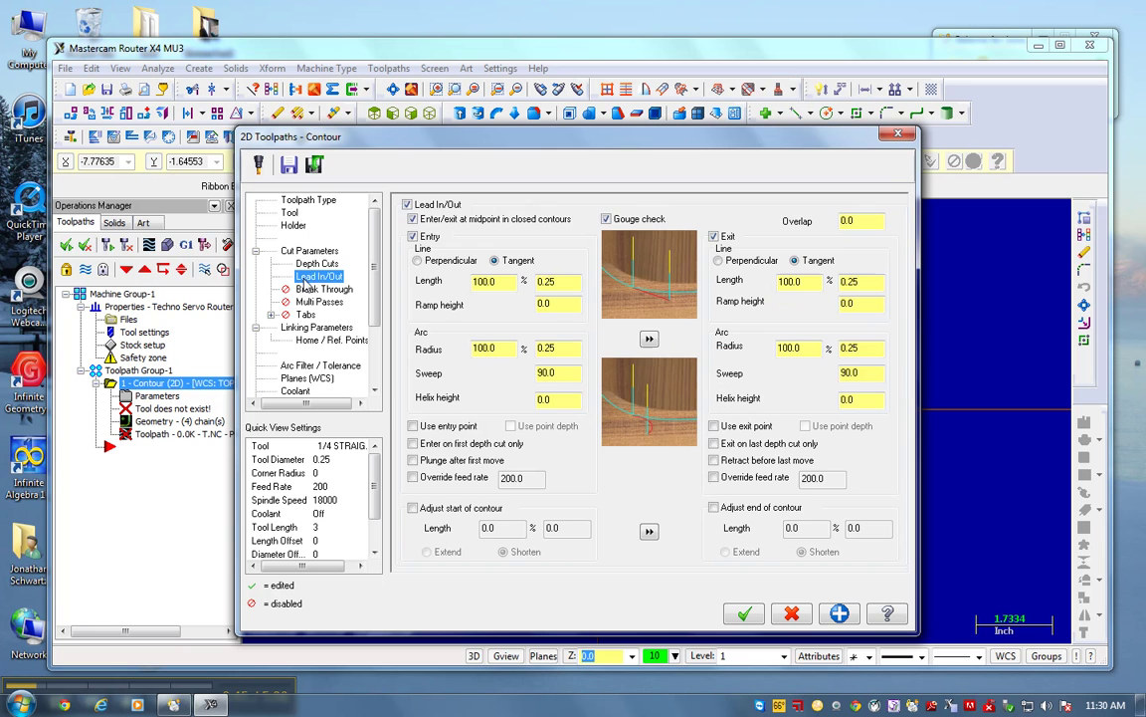
pyautogui.click(407, 205)
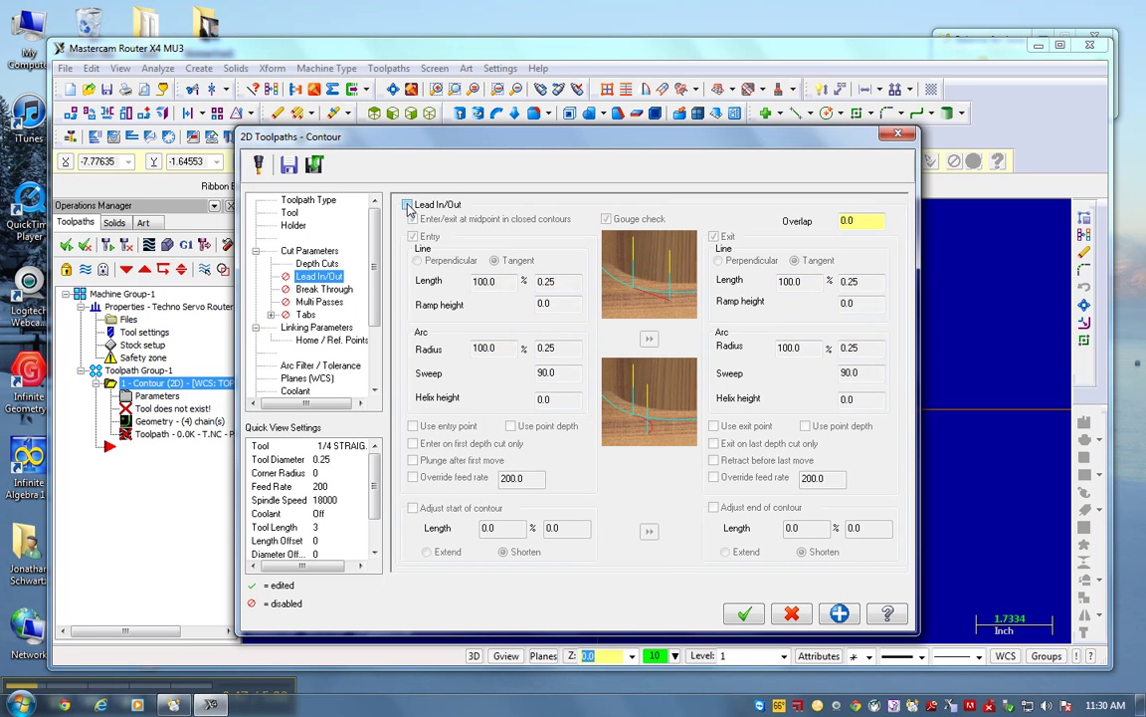
pyautogui.click(299, 288)
pyautogui.click(299, 301)
pyautogui.click(306, 315)
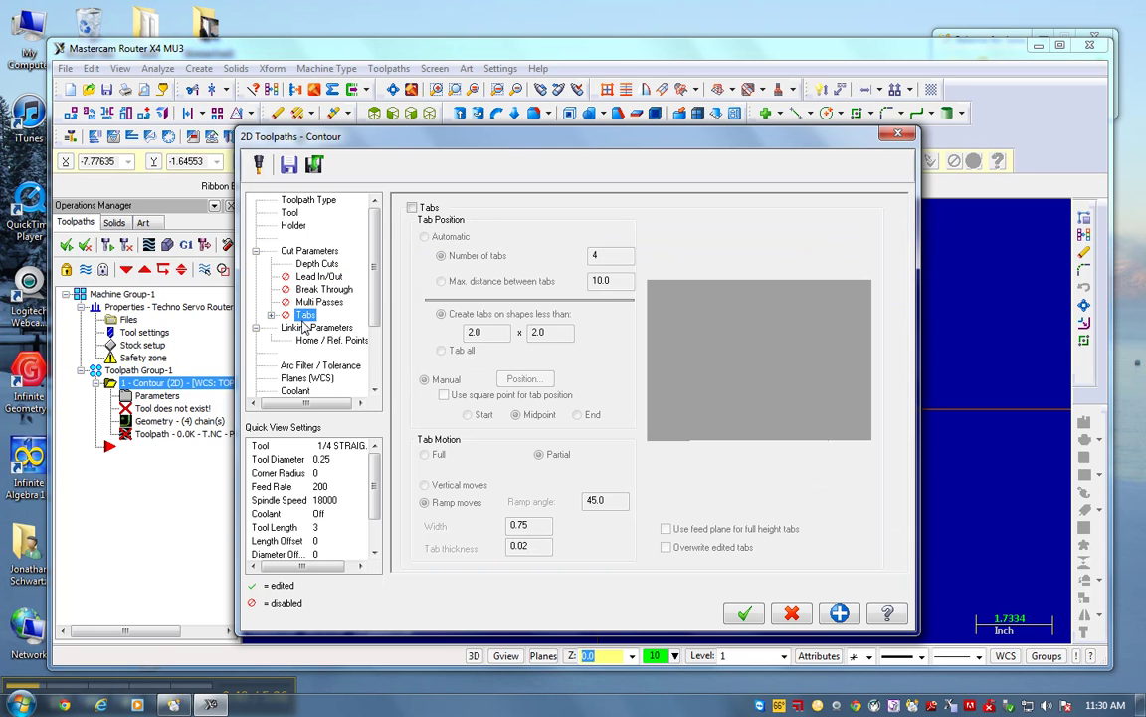
# Step: Set the incremental cut depth to -0.8 in Linking Parameters and generate the contour
pyautogui.click(309, 327)
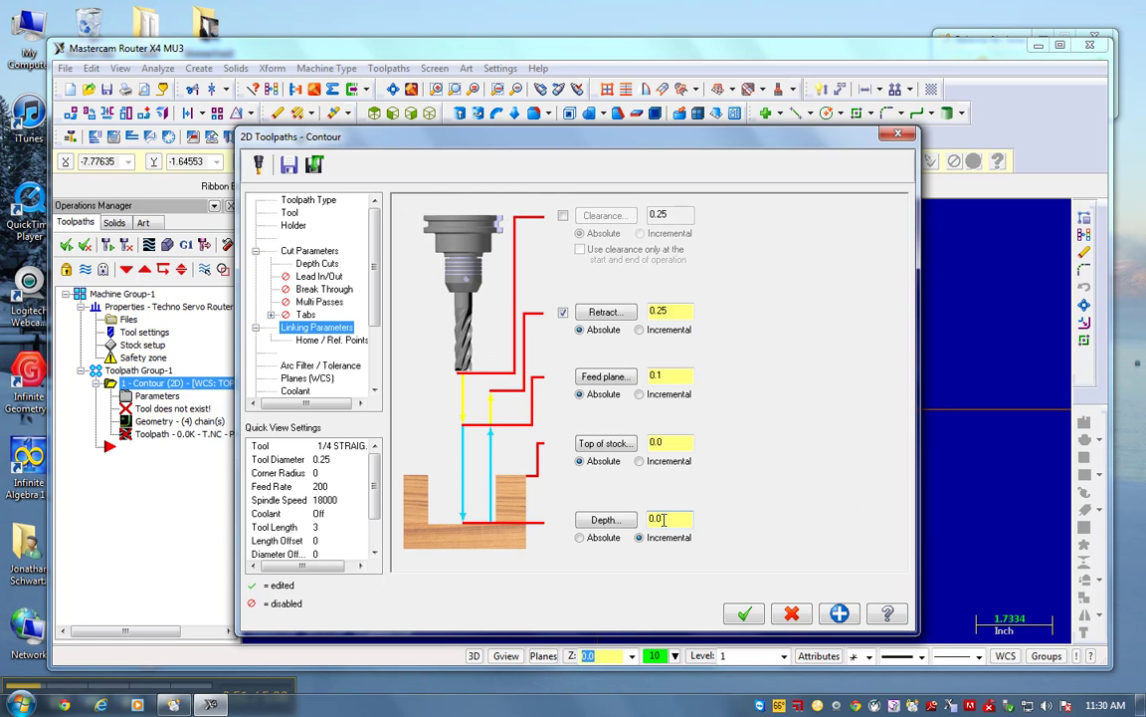
pyautogui.moveTo(664, 518); pyautogui.dragTo(645, 518)
pyautogui.write('-.8')
pyautogui.press('Left')
pyautogui.write('.')
pyautogui.click(744, 615)
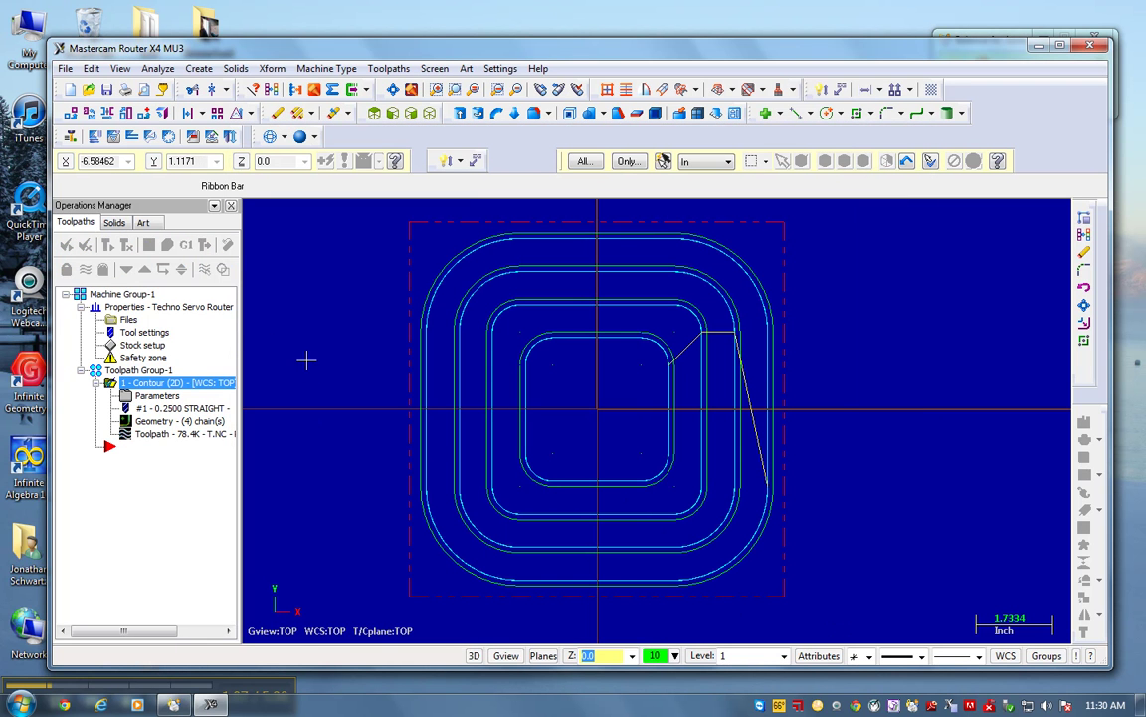
# Step: Run the Verify simulation in isometric view to cut the four nested rounded-square grooves
pyautogui.click(168, 246)
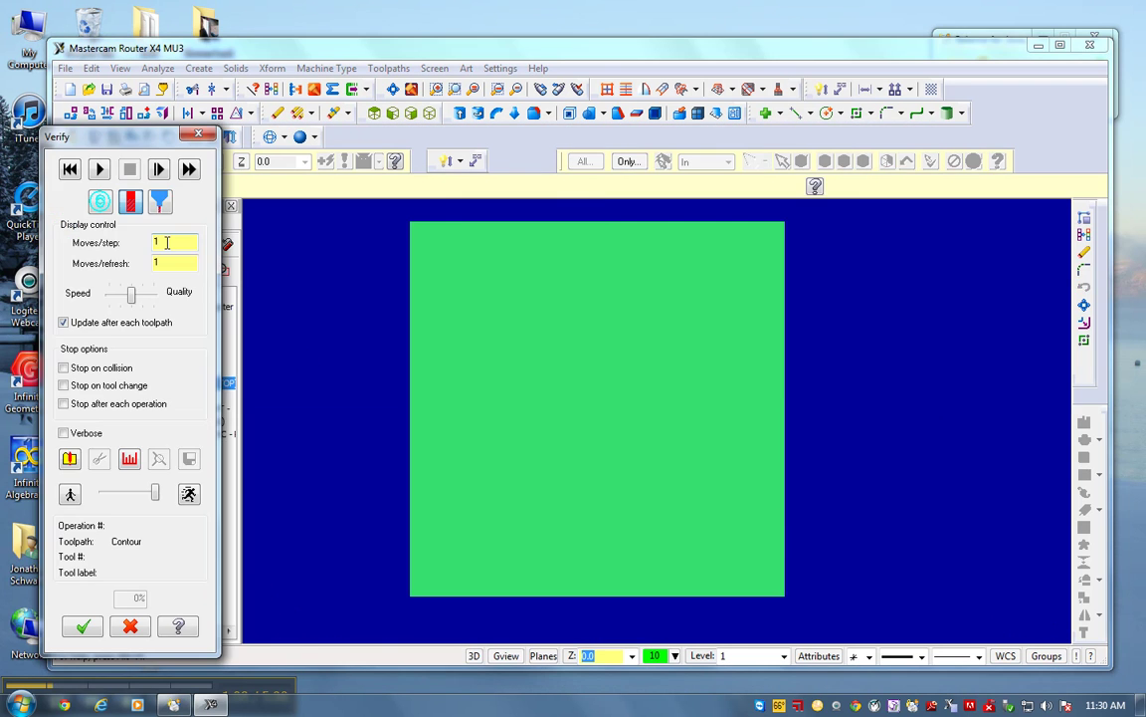
pyautogui.click(431, 115)
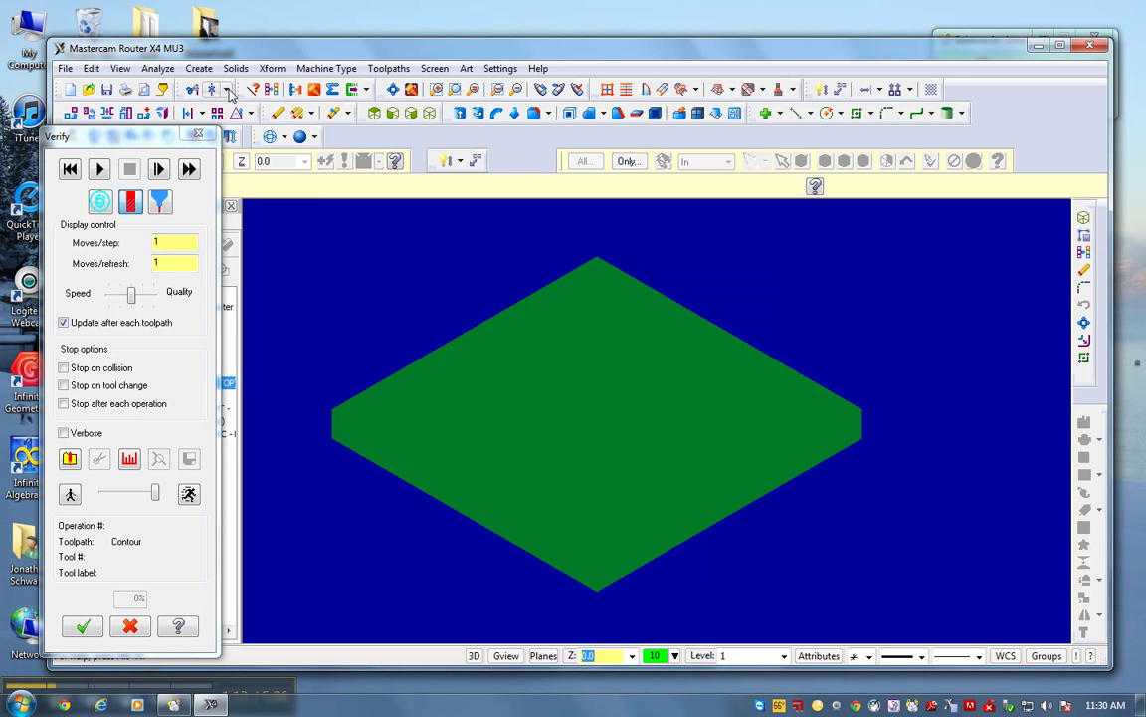
pyautogui.click(354, 89)
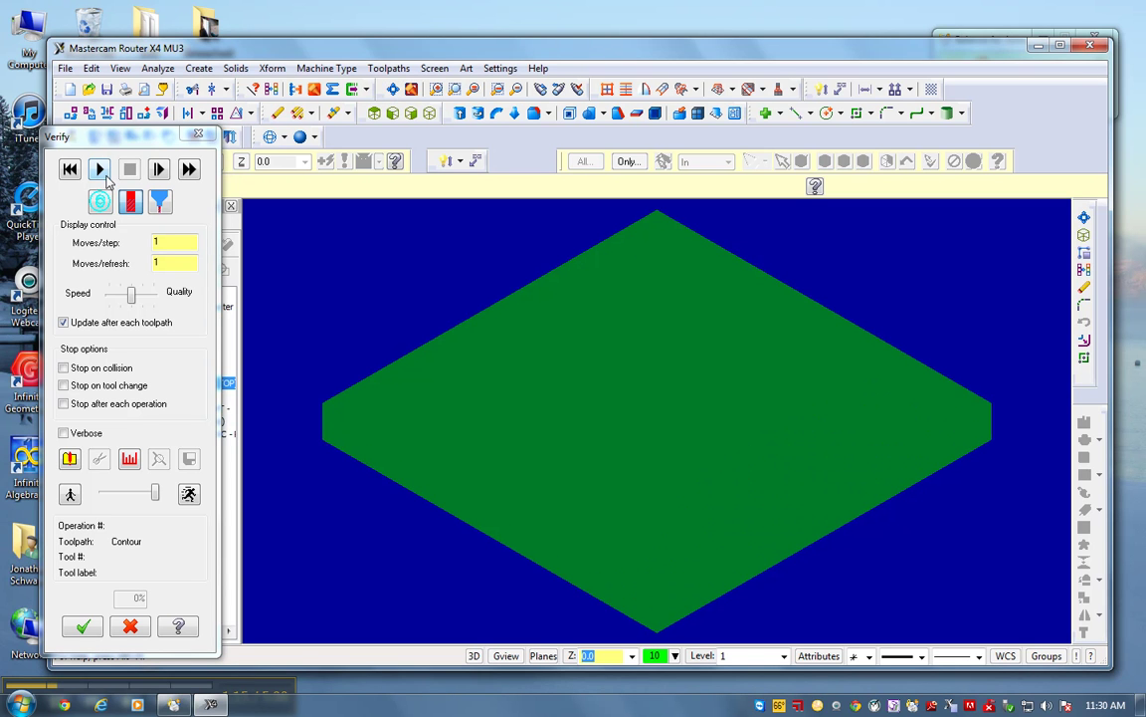
pyautogui.moveTo(152, 493); pyautogui.dragTo(134, 493)
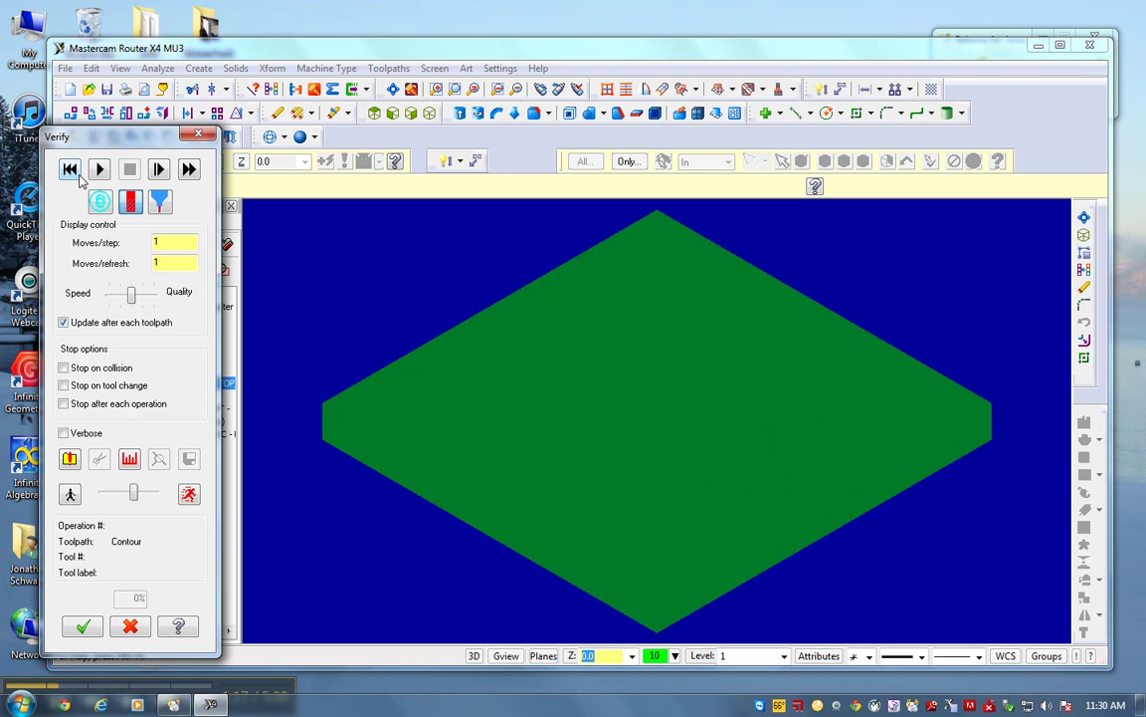
pyautogui.click(100, 170)
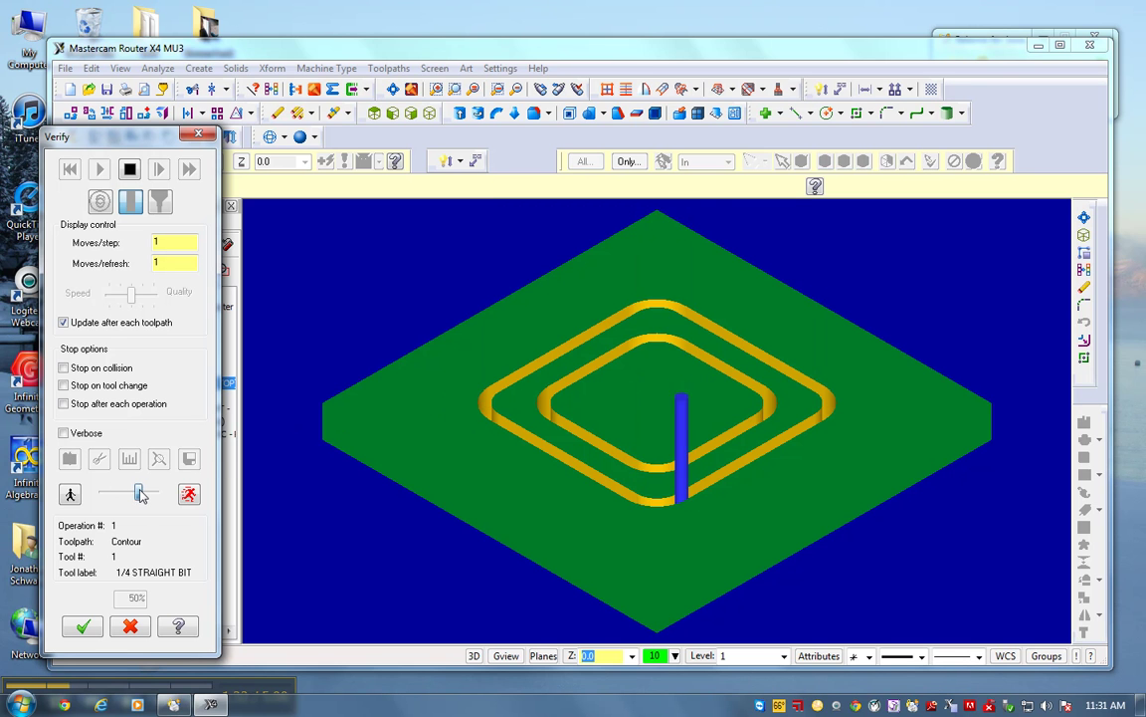
pyautogui.moveTo(134, 492); pyautogui.dragTo(153, 492)
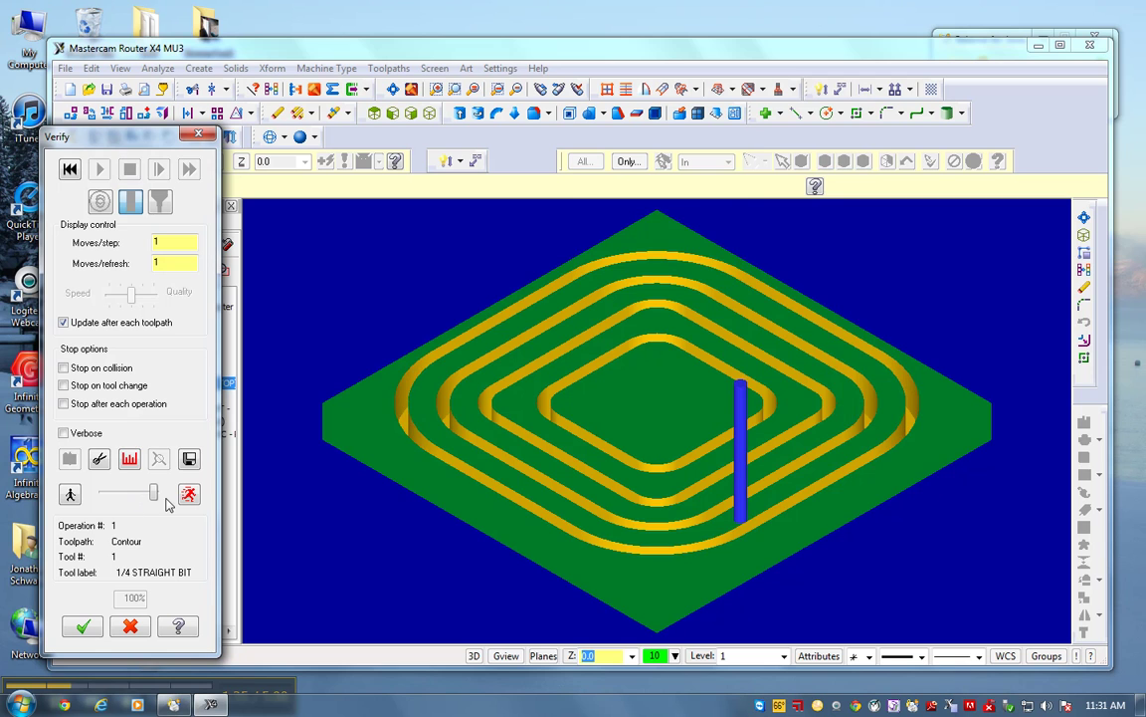
pyautogui.moveTo(359, 309)
pyautogui.mouseDown(button='middle')
pyautogui.moveTo(345, 360)
pyautogui.moveTo(346, 321)
pyautogui.mouseUp(button='middle')
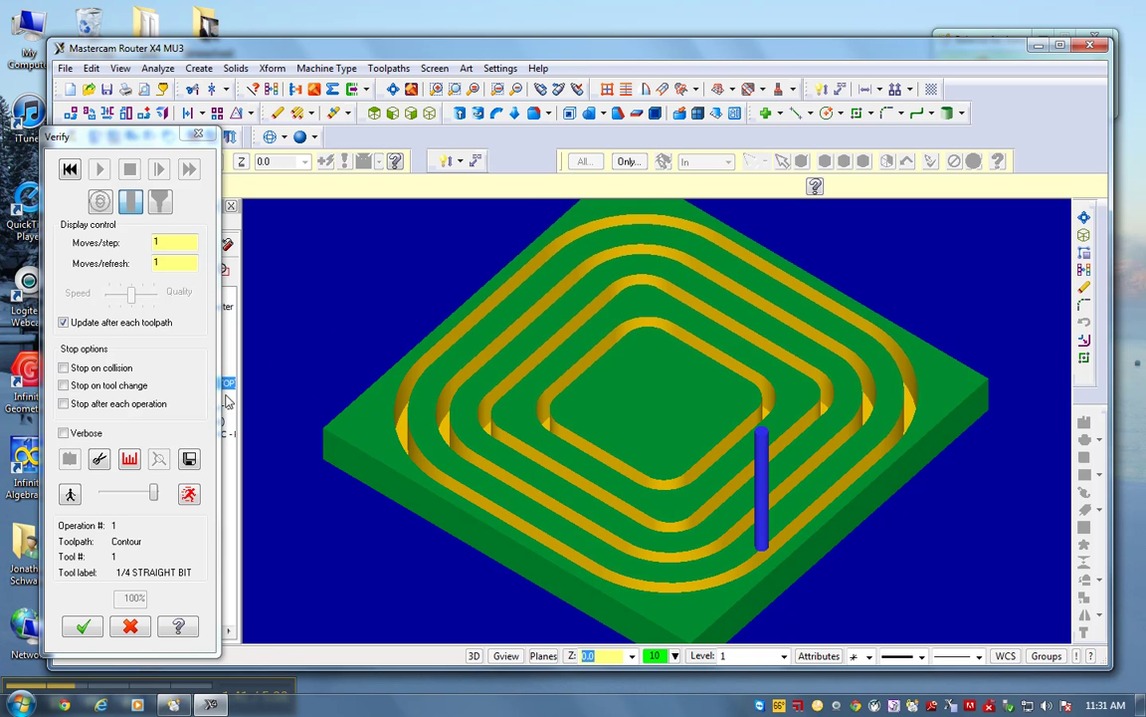
pyautogui.click(83, 625)
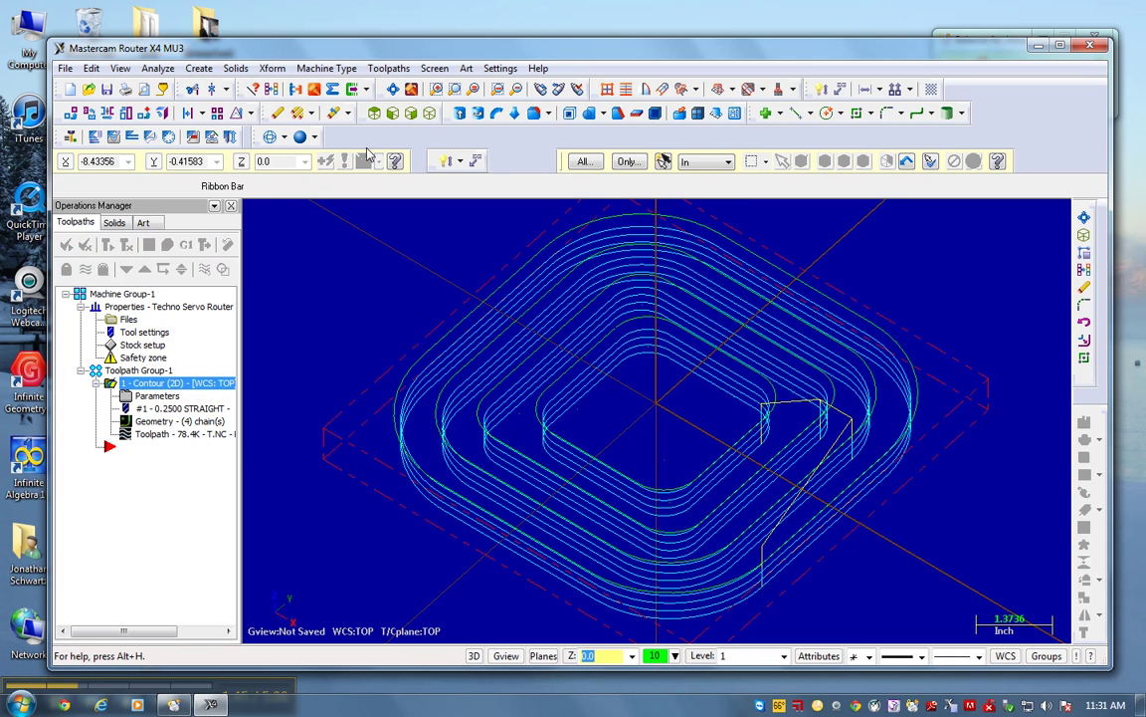
# Step: Post the contour to SQUARE BOWL8X8-1.NC in the KINGSTON (D:) project folder and close the editor
pyautogui.hotkey('alt', '1')
pyautogui.click(189, 248)
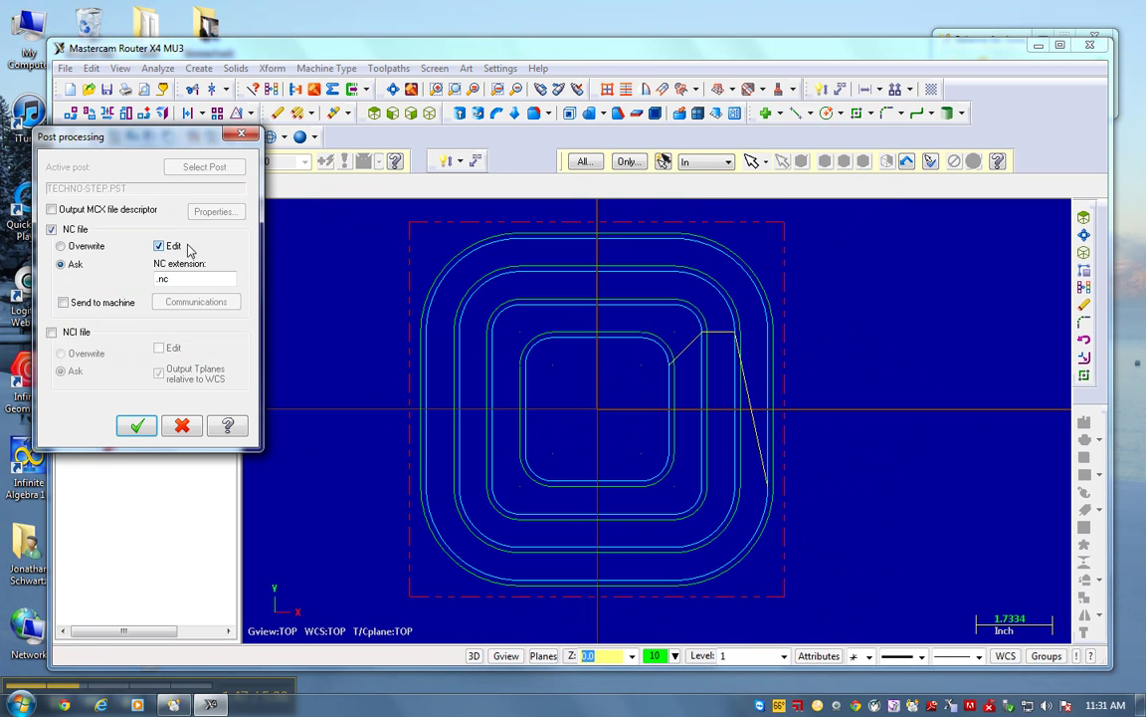
pyautogui.click(137, 425)
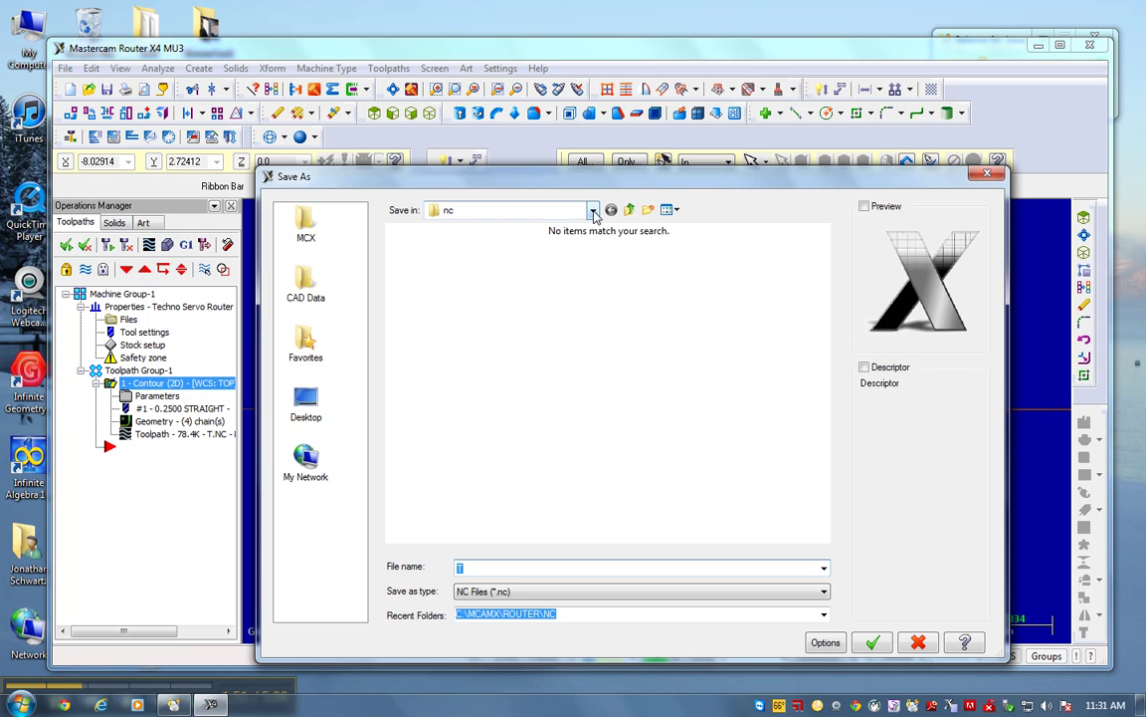
pyautogui.click(592, 210)
pyautogui.click(487, 354)
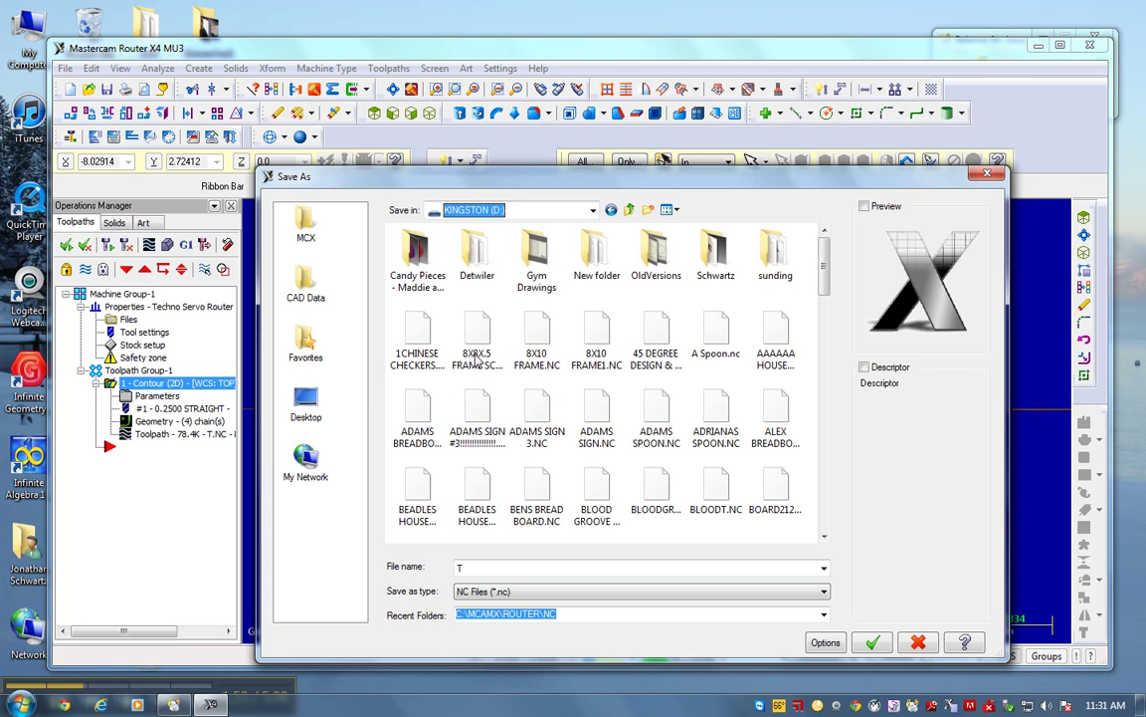
pyautogui.doubleClick(716, 254)
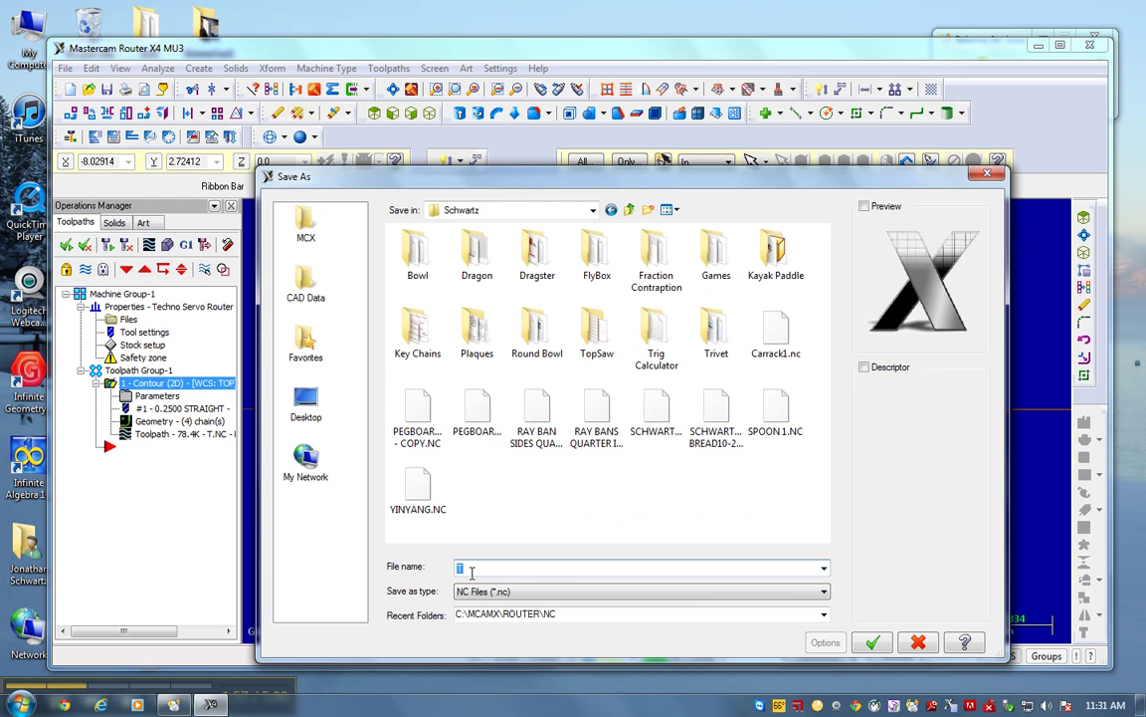
pyautogui.write('Square Bowl8x8-')
pyautogui.click(873, 643)
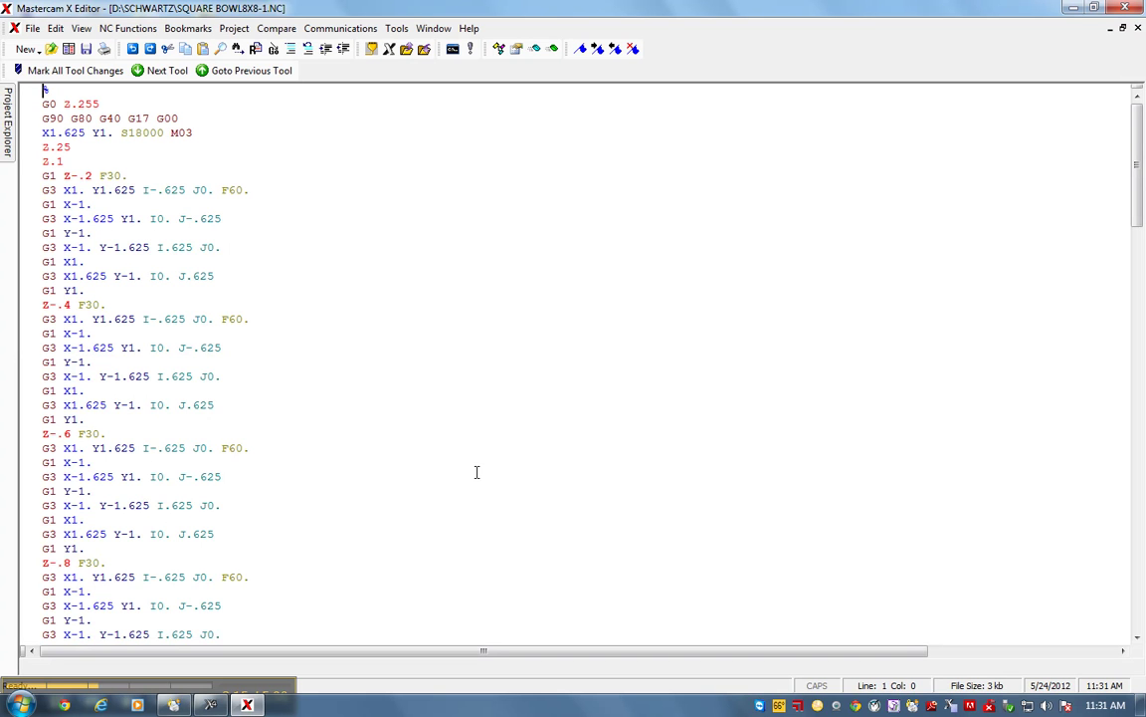
pyautogui.hotkey('alt', 'F4')
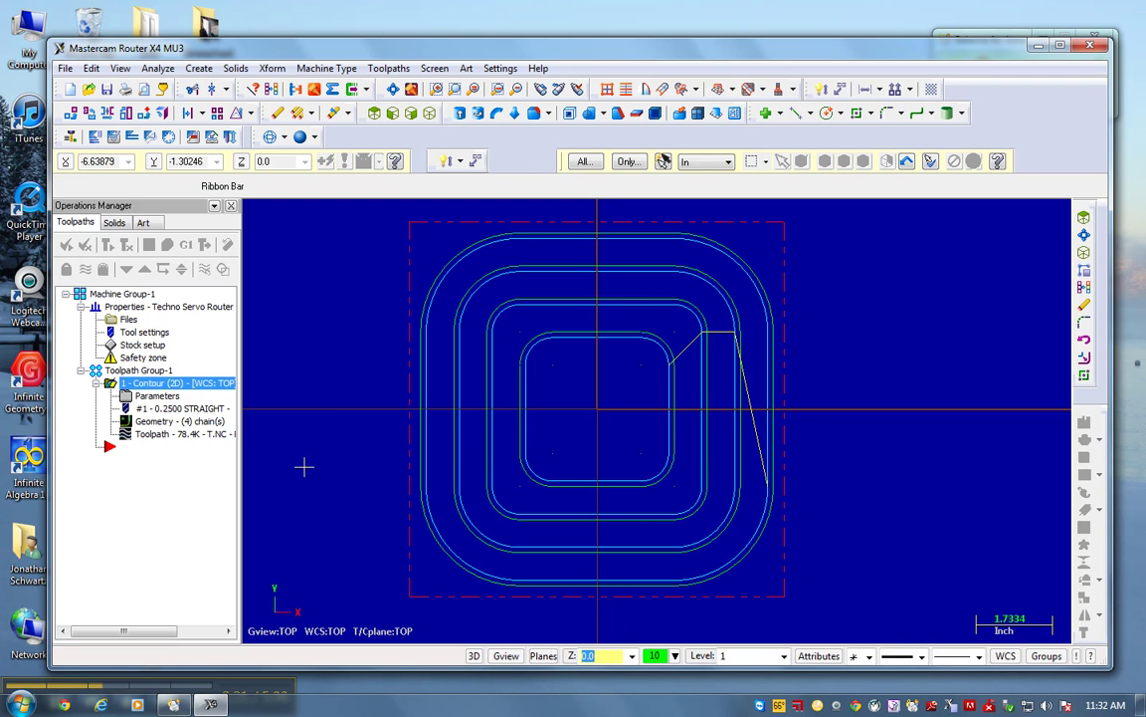
# Step: In Save As, go from Staff (Q:) through Colfax HS, PLTW and Curriculum to PLTW Projects
pyautogui.click(66, 68)
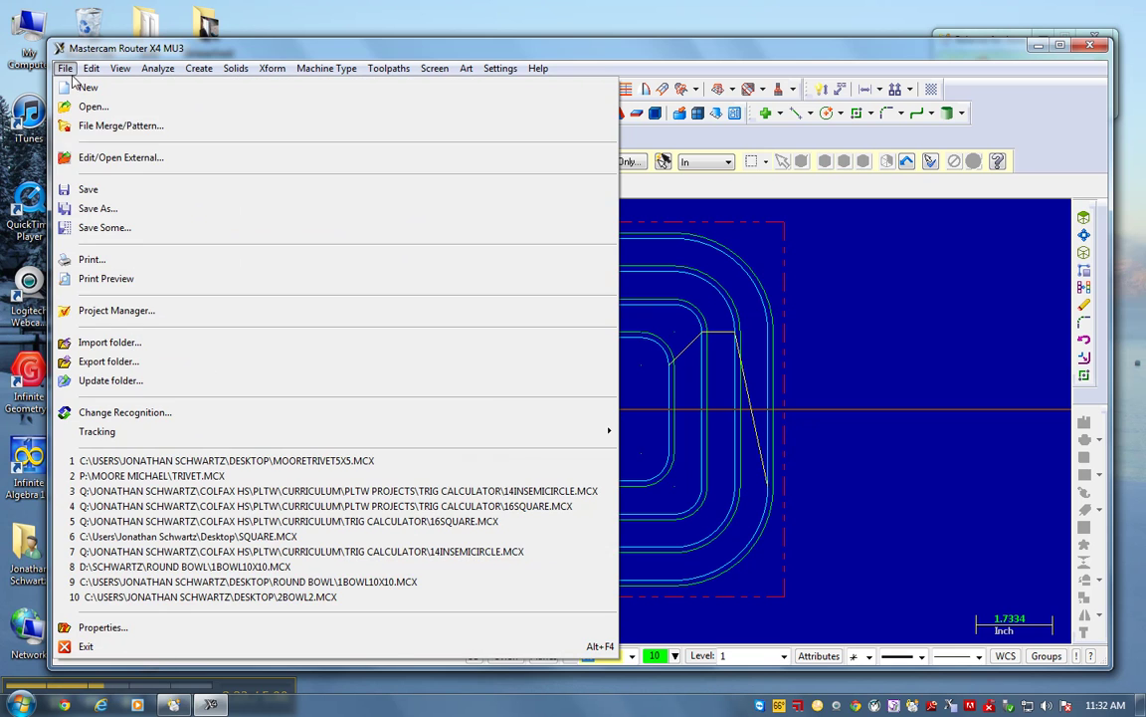
pyautogui.click(98, 209)
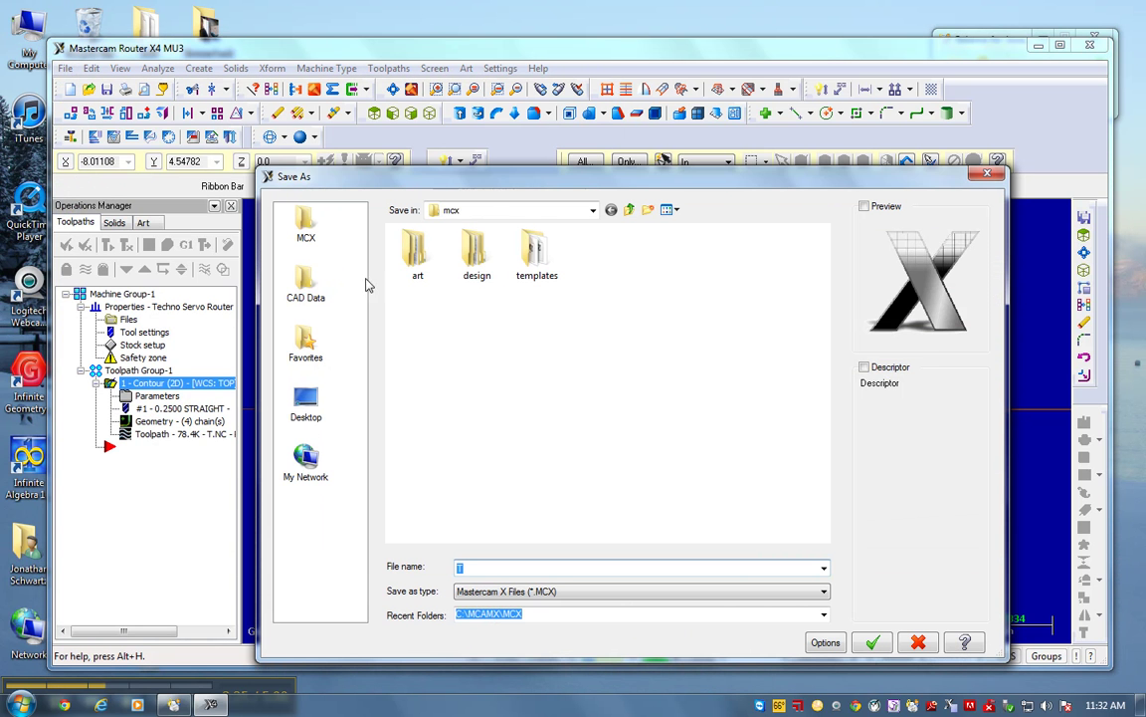
pyautogui.click(593, 211)
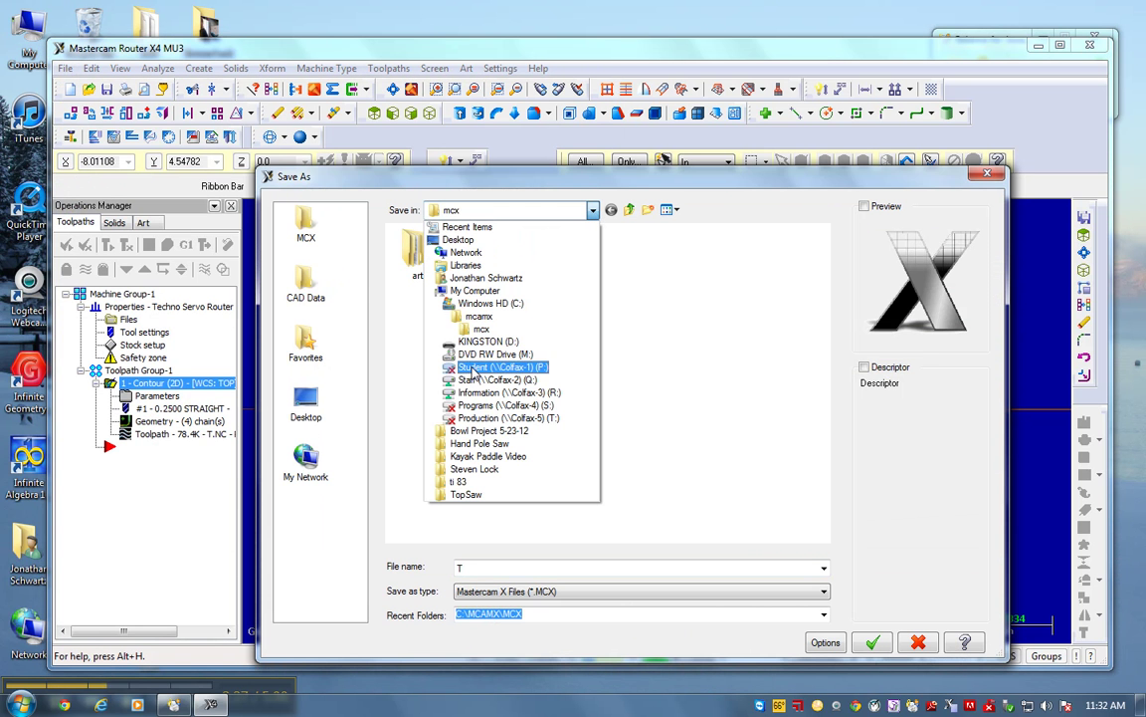
pyautogui.click(468, 435)
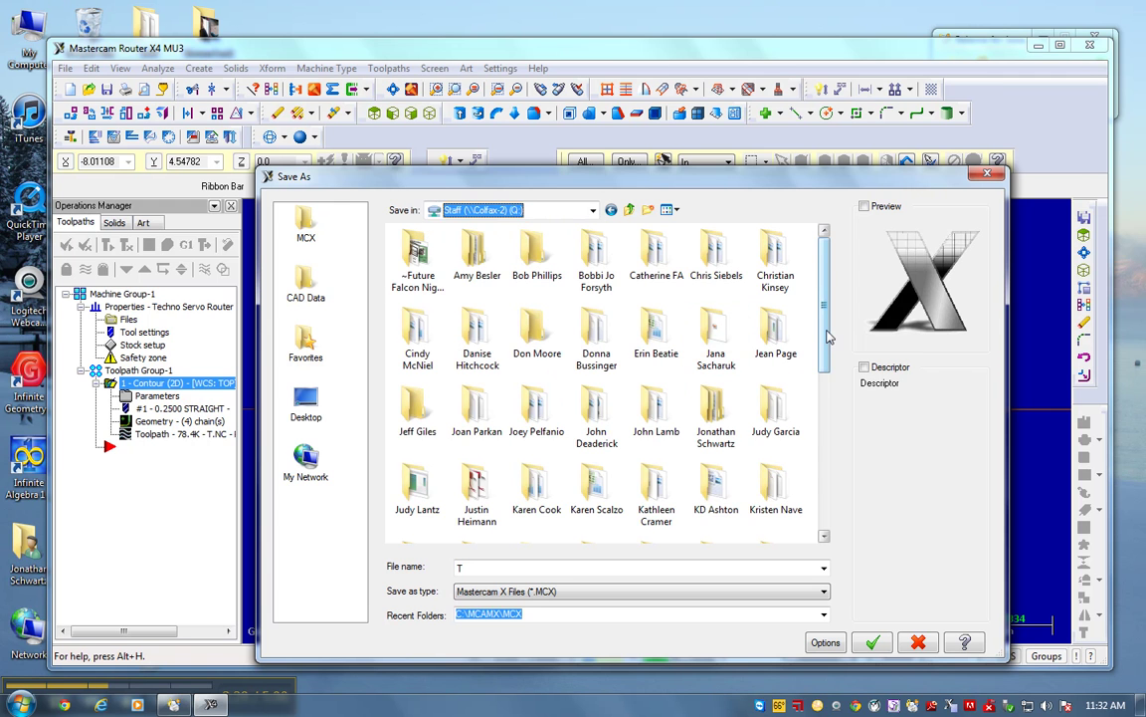
pyautogui.scroll(-1, 827, 339)
pyautogui.doubleClick(714, 380)
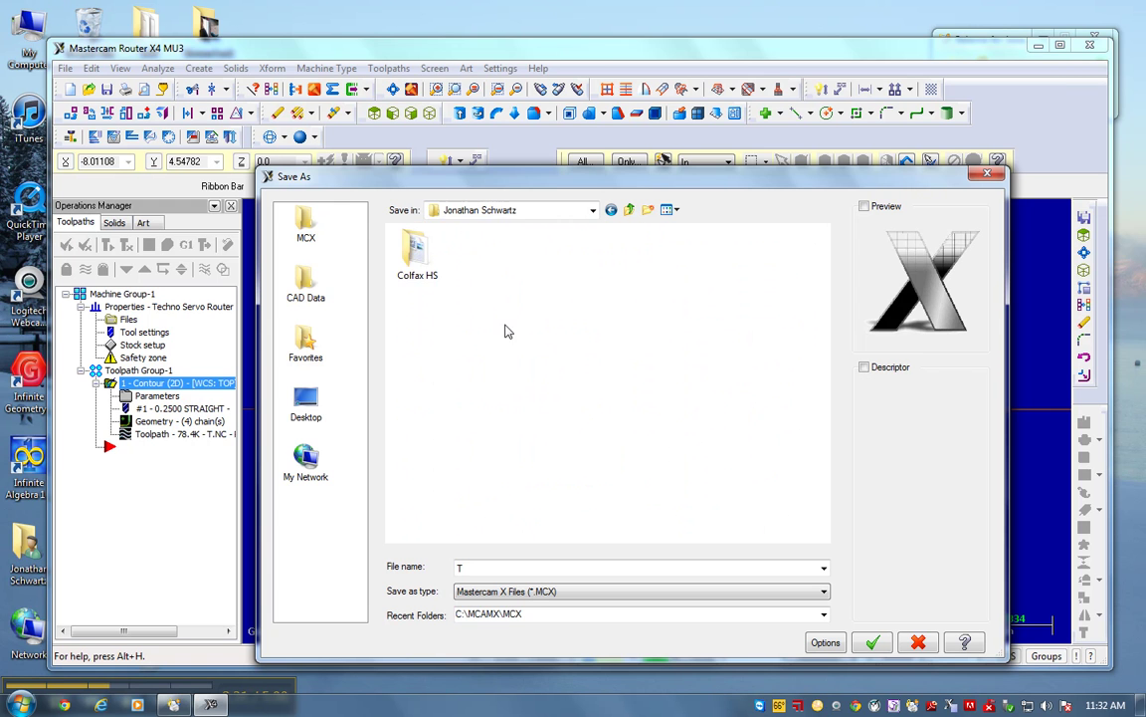
pyautogui.doubleClick(425, 261)
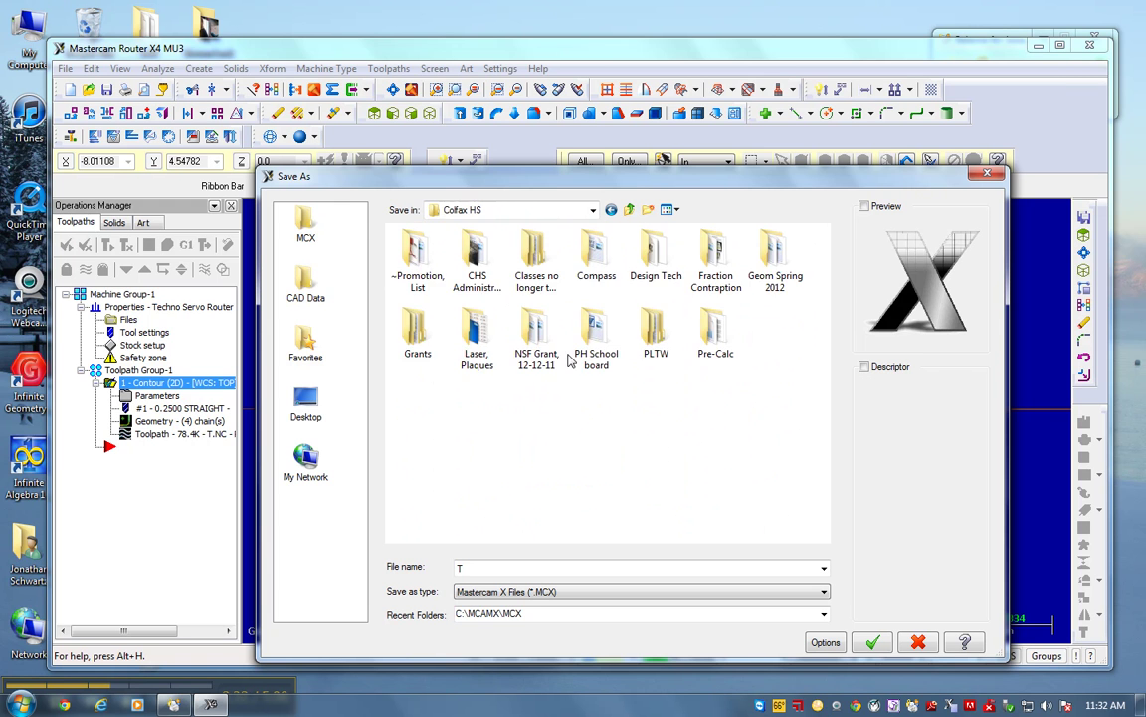
pyautogui.doubleClick(653, 304)
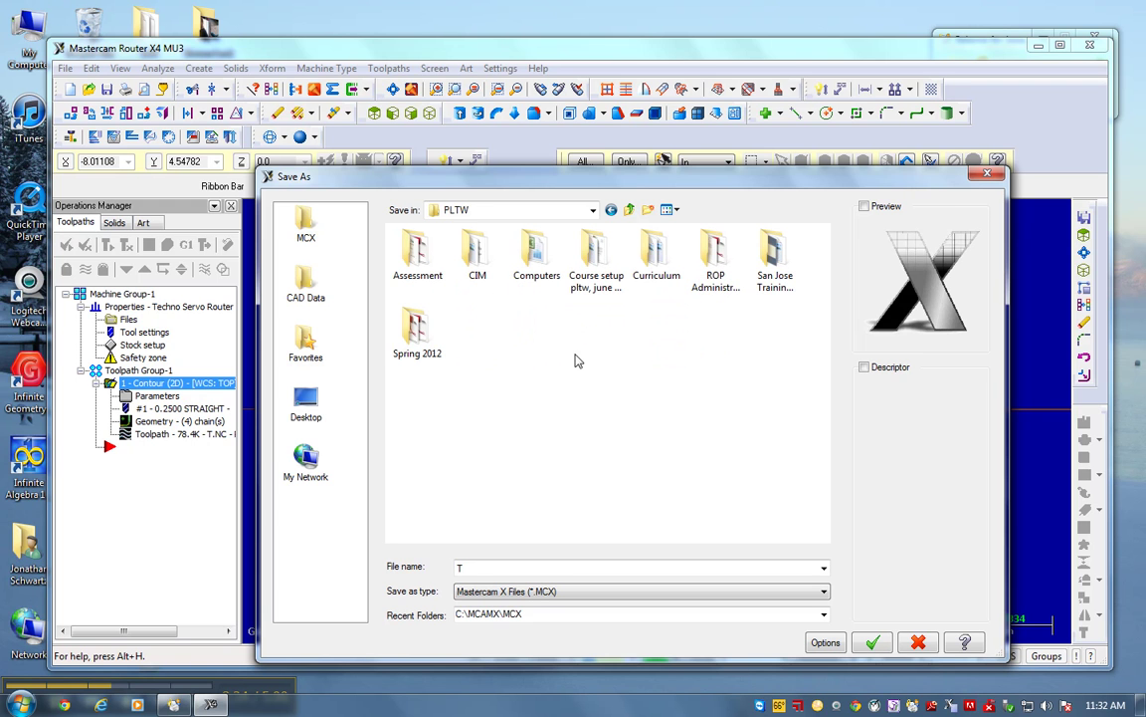
pyautogui.doubleClick(657, 267)
pyautogui.doubleClick(656, 263)
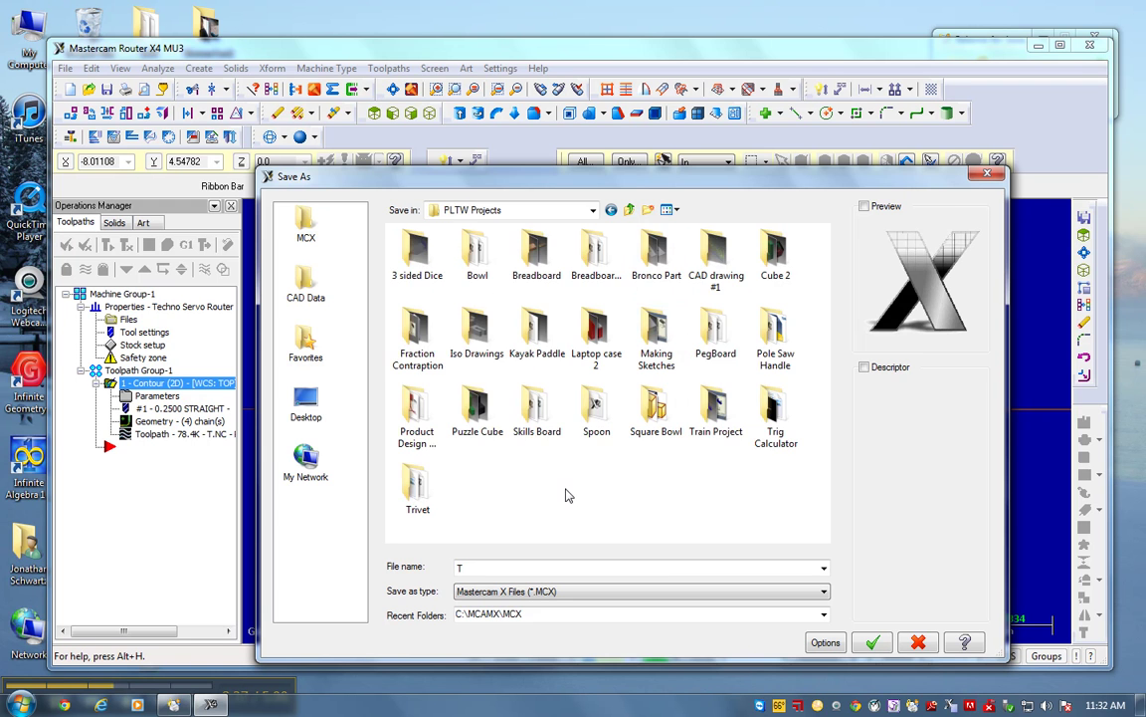
# Step: Create a Square Bowl1 folder and save the job in it as SquareBowl8x8-1
pyautogui.click(648, 209)
pyautogui.write('S')
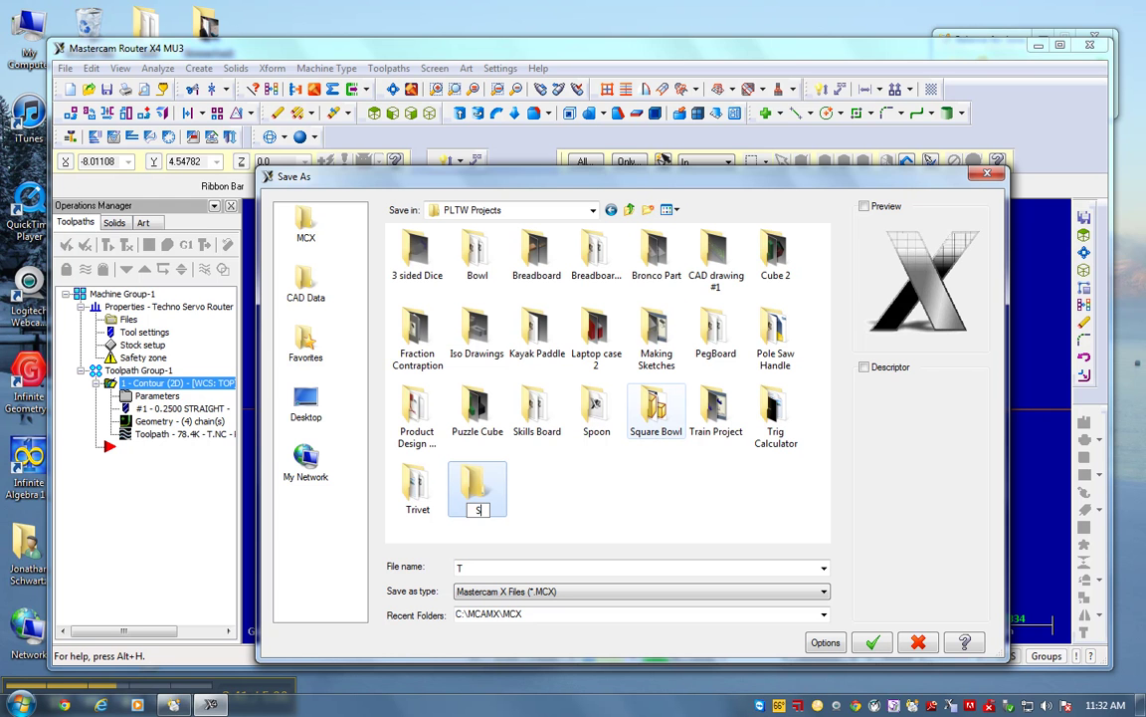
pyautogui.write('quare Bowl')
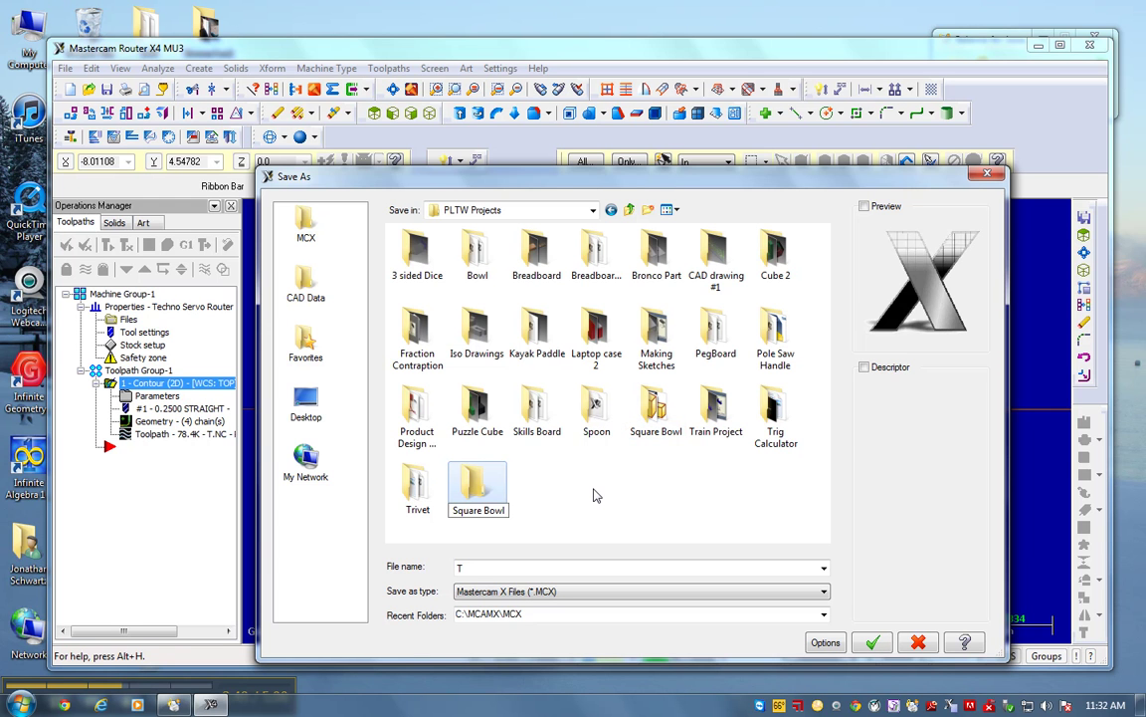
pyautogui.write('1')
pyautogui.click(478, 478)
pyautogui.doubleClick(480, 479)
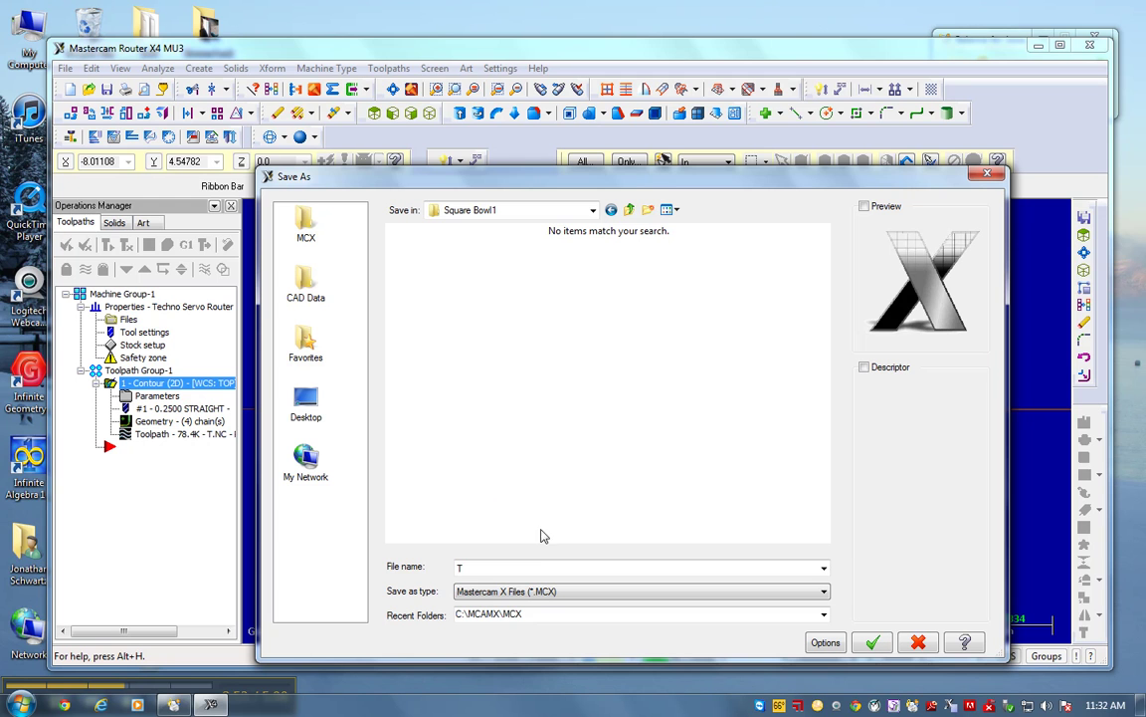
pyautogui.click(472, 568)
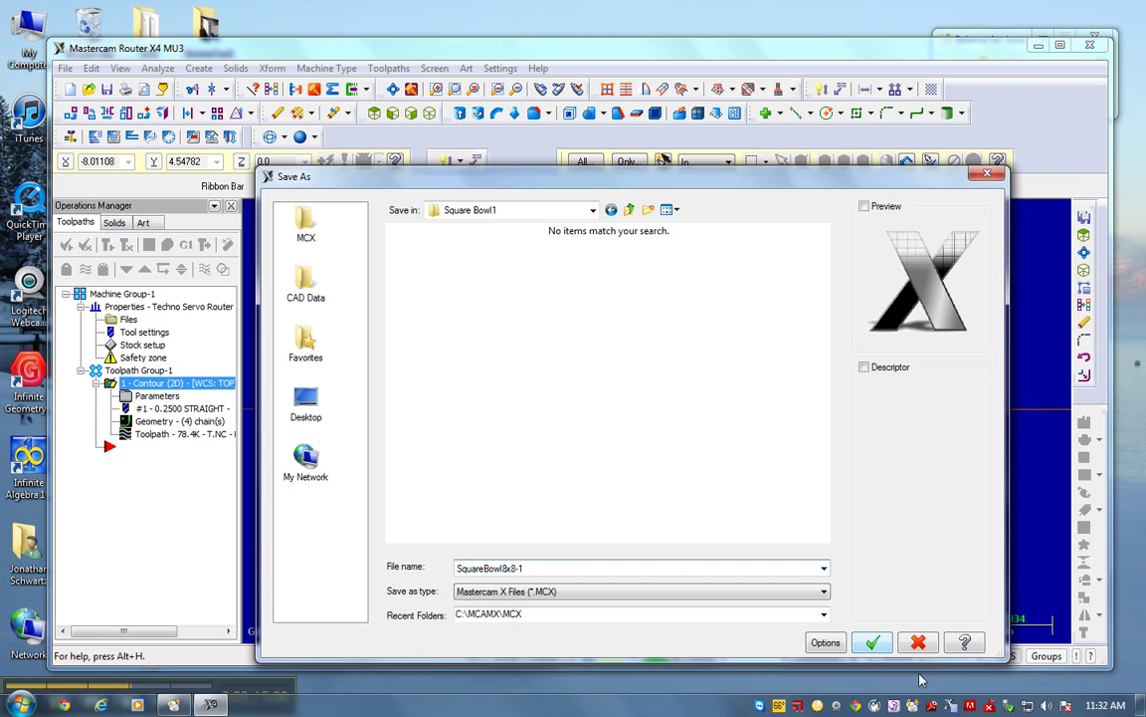
pyautogui.press('Return')
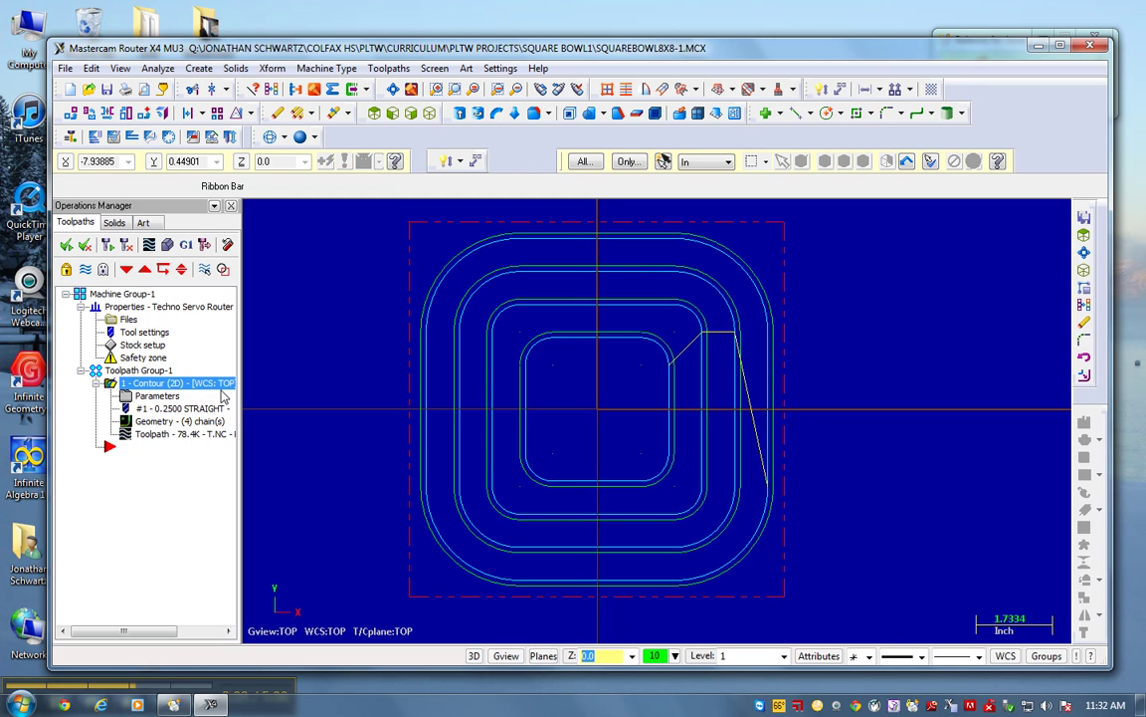
# Step: Set the contour's compensation direction to Right in Cut Parameters and accept
pyautogui.click(155, 397)
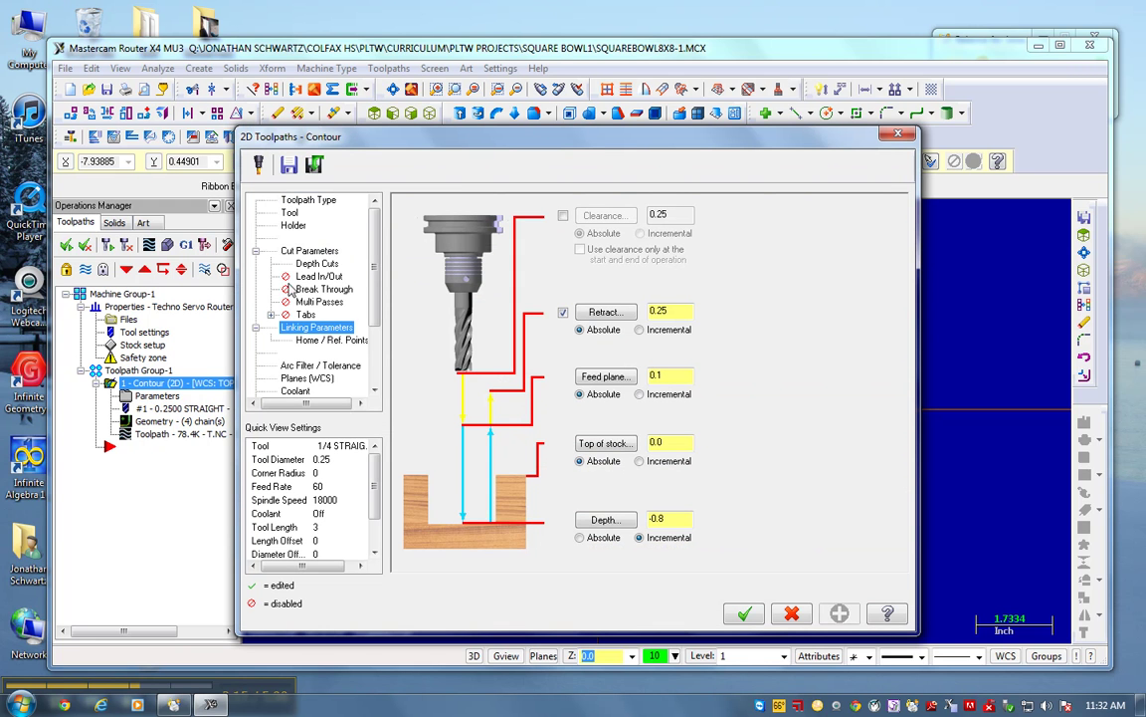
pyautogui.click(289, 213)
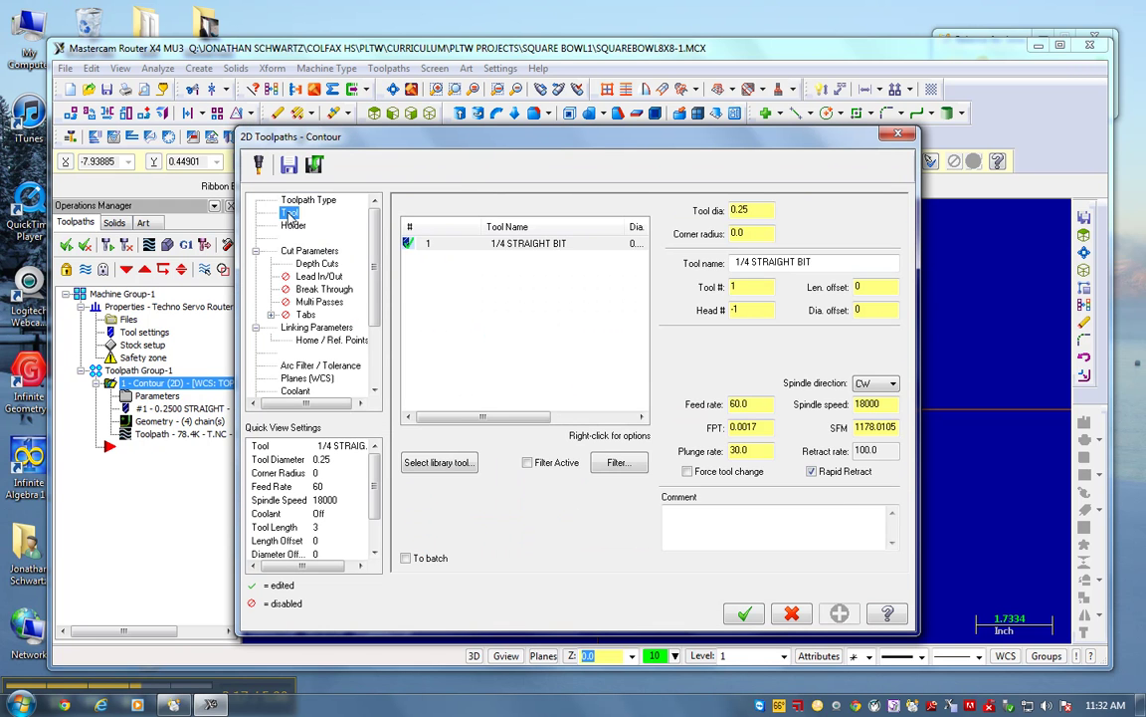
pyautogui.click(292, 225)
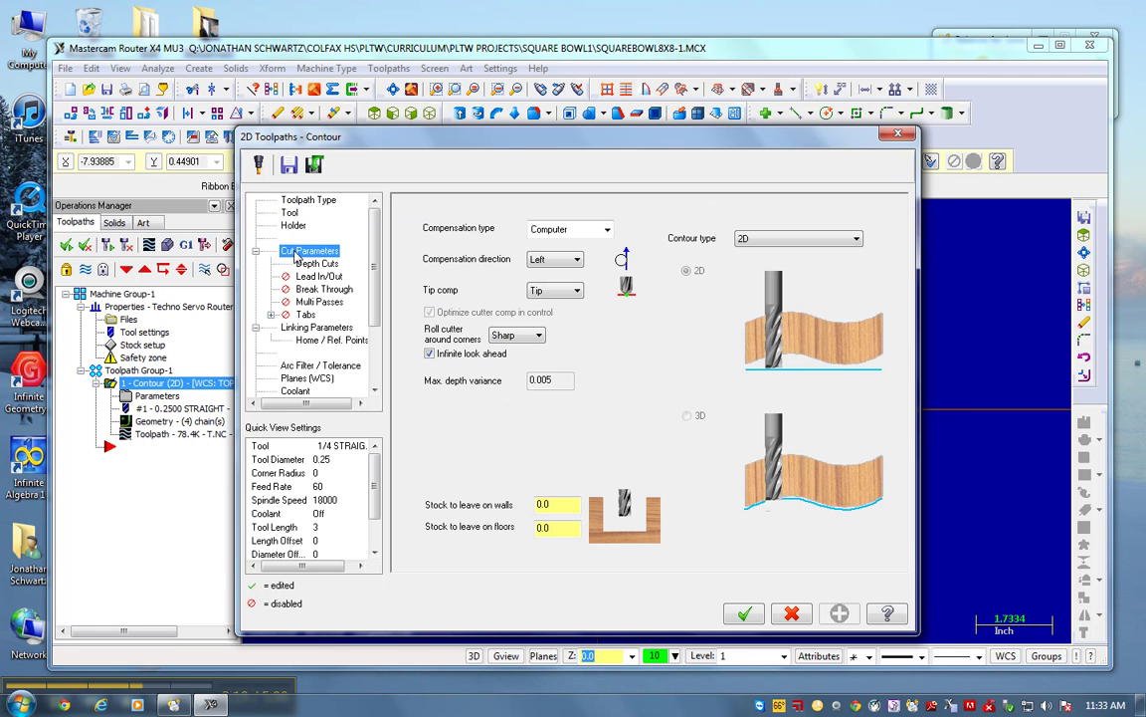
pyautogui.click(537, 260)
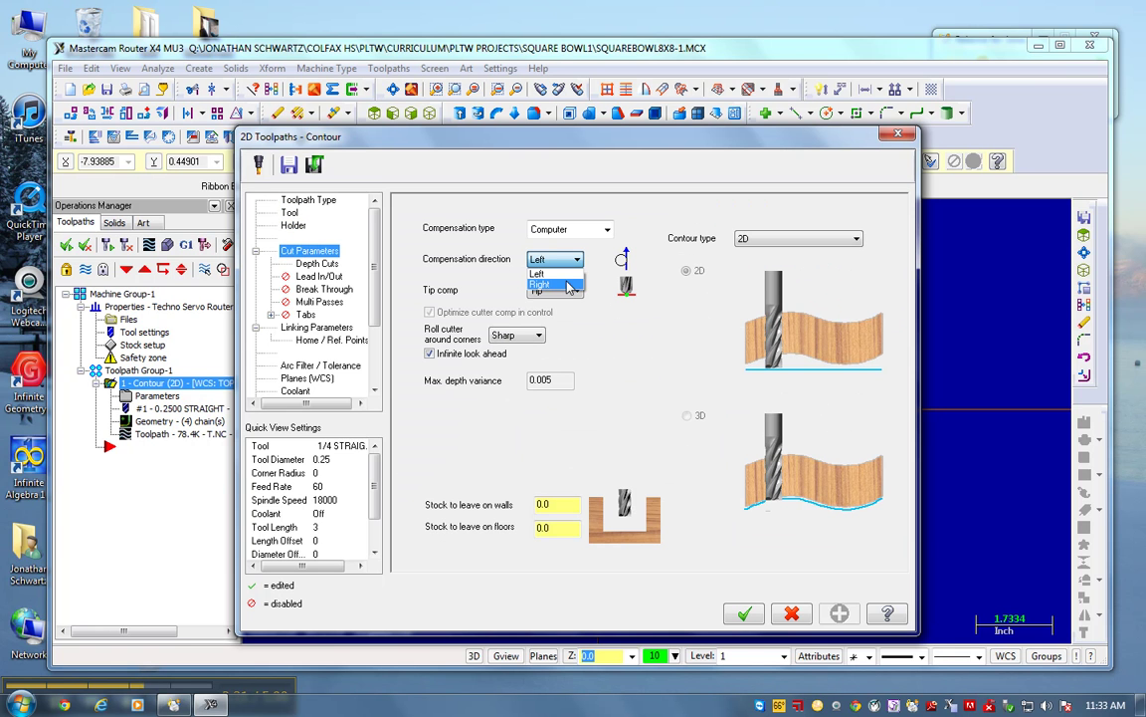
pyautogui.click(563, 285)
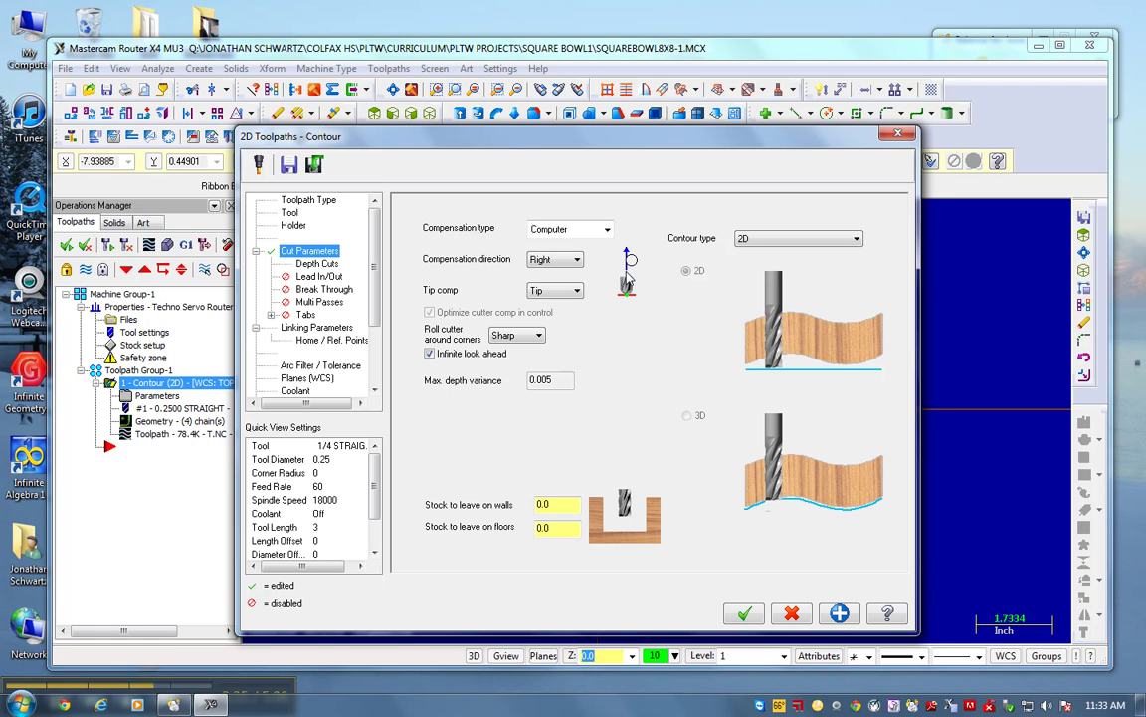
pyautogui.click(744, 613)
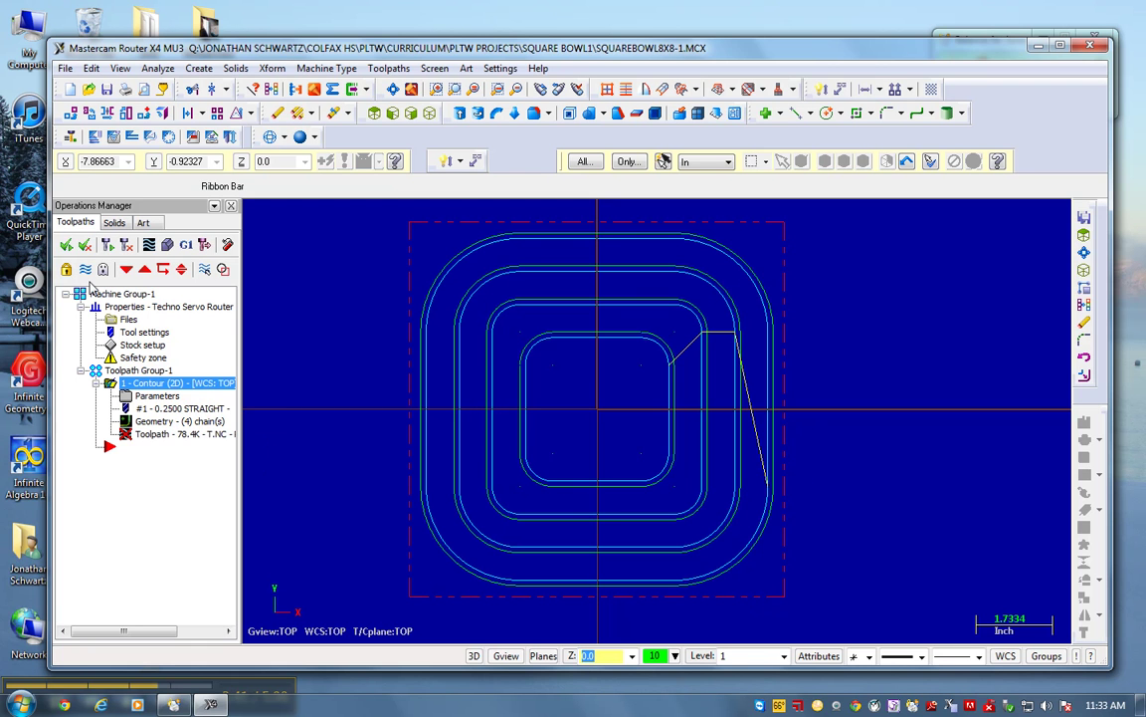
# Step: Regenerate the dirty contour operation and save the job as SQUAREBOWL8X8-2
pyautogui.click(108, 246)
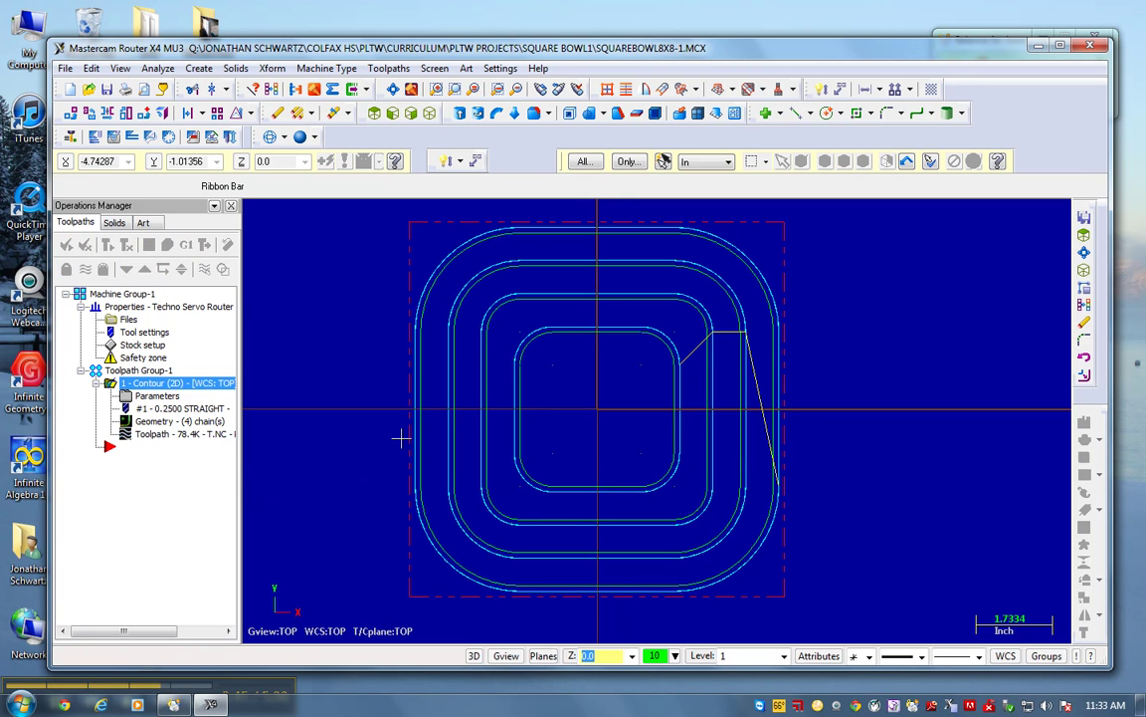
pyautogui.click(64, 68)
pyautogui.click(107, 207)
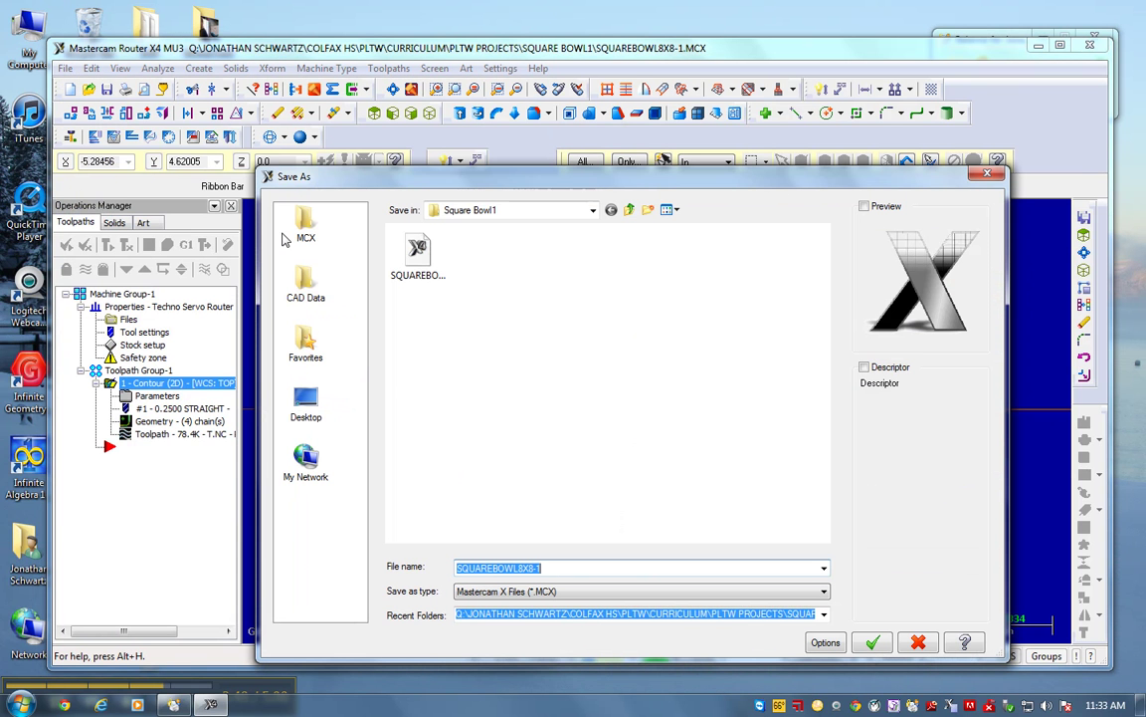
pyautogui.click(547, 568)
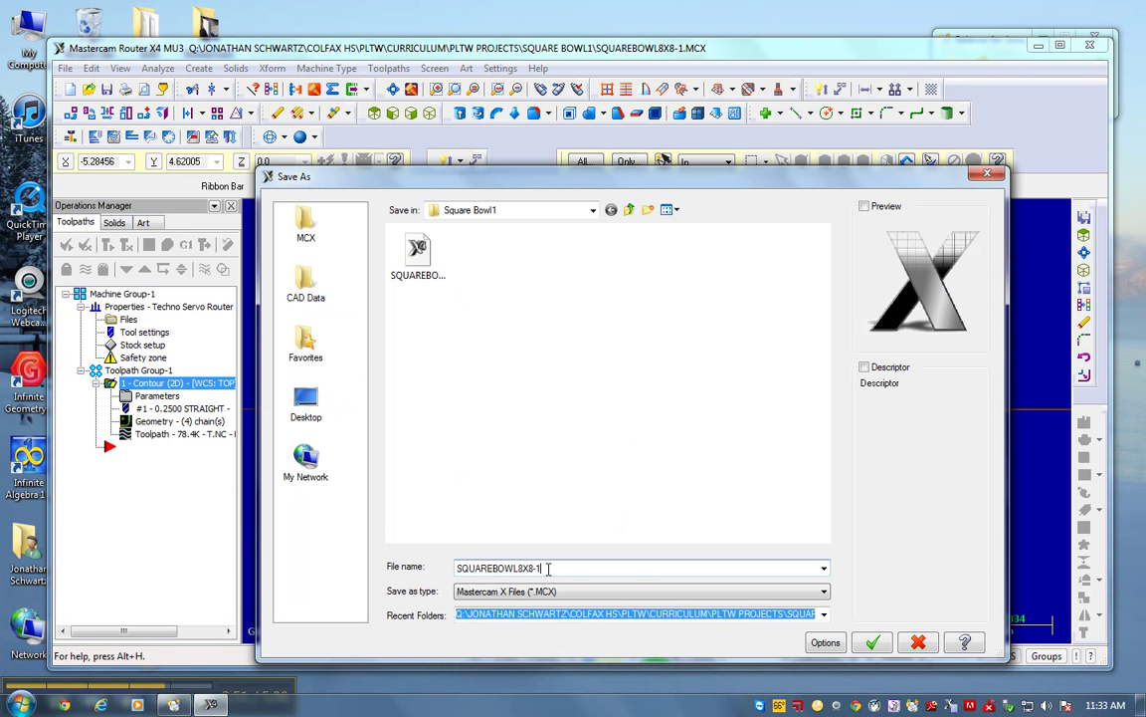
pyautogui.press('BackSpace')
pyautogui.write('2')
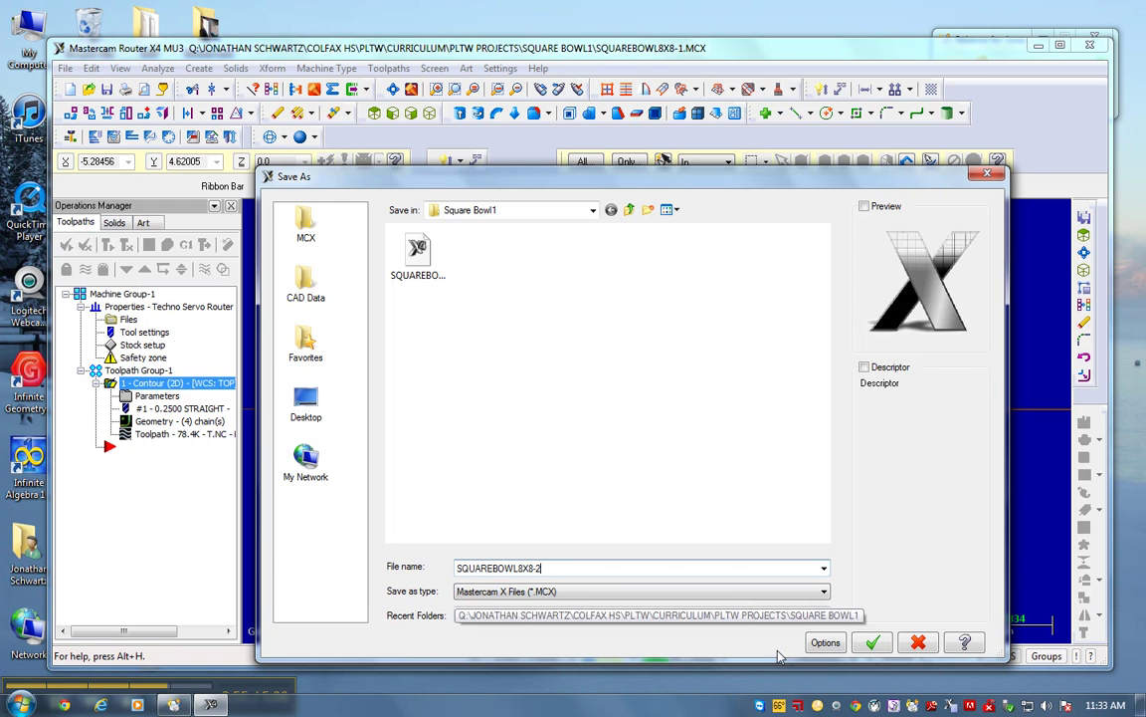
pyautogui.click(862, 652)
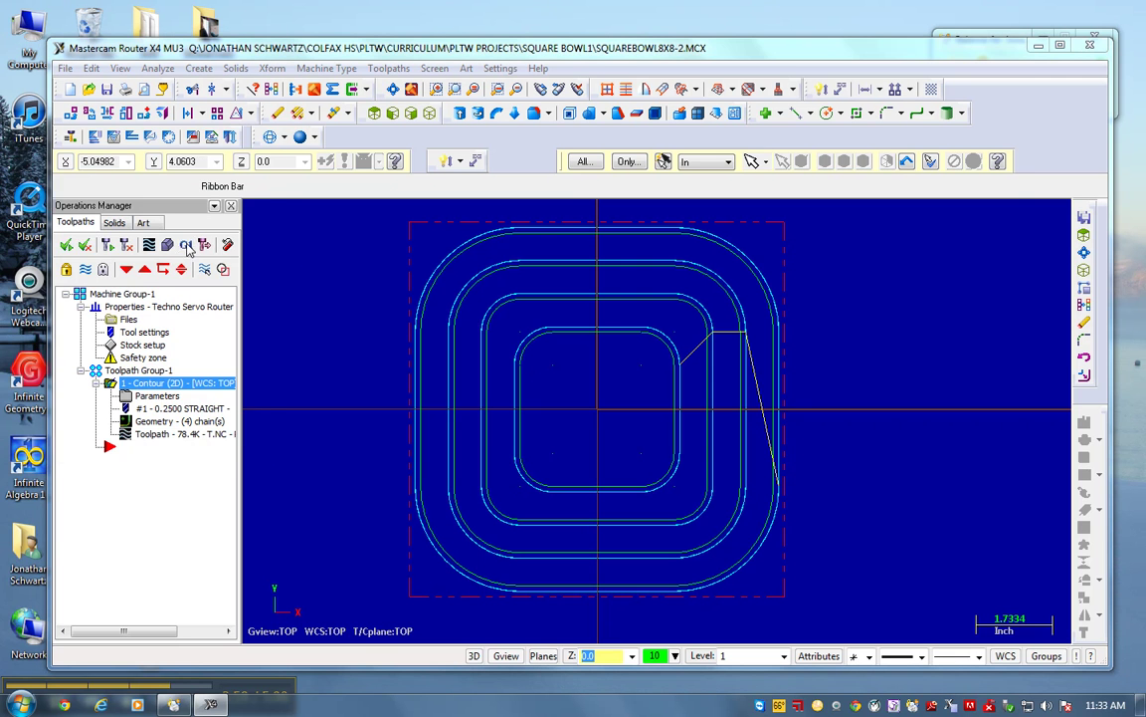
pyautogui.click(186, 245)
# Step: Accept post processing and browse to the user's folder on KINGSTON (D:) for the NC file
pyautogui.click(137, 426)
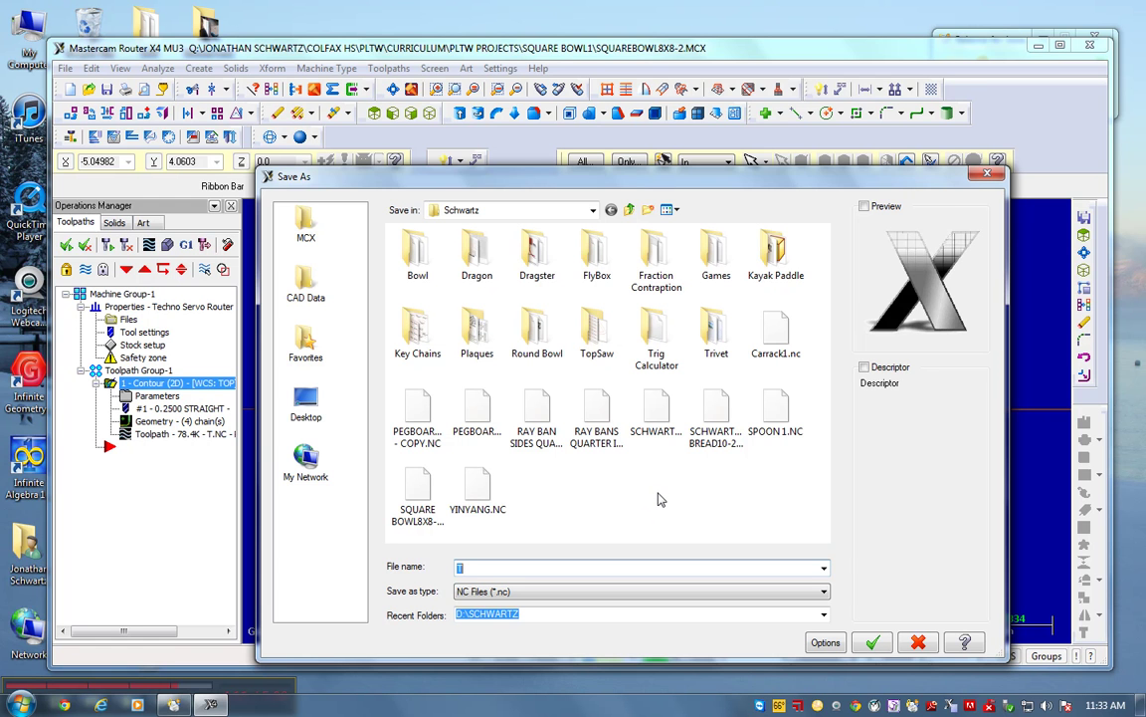
pyautogui.click(592, 210)
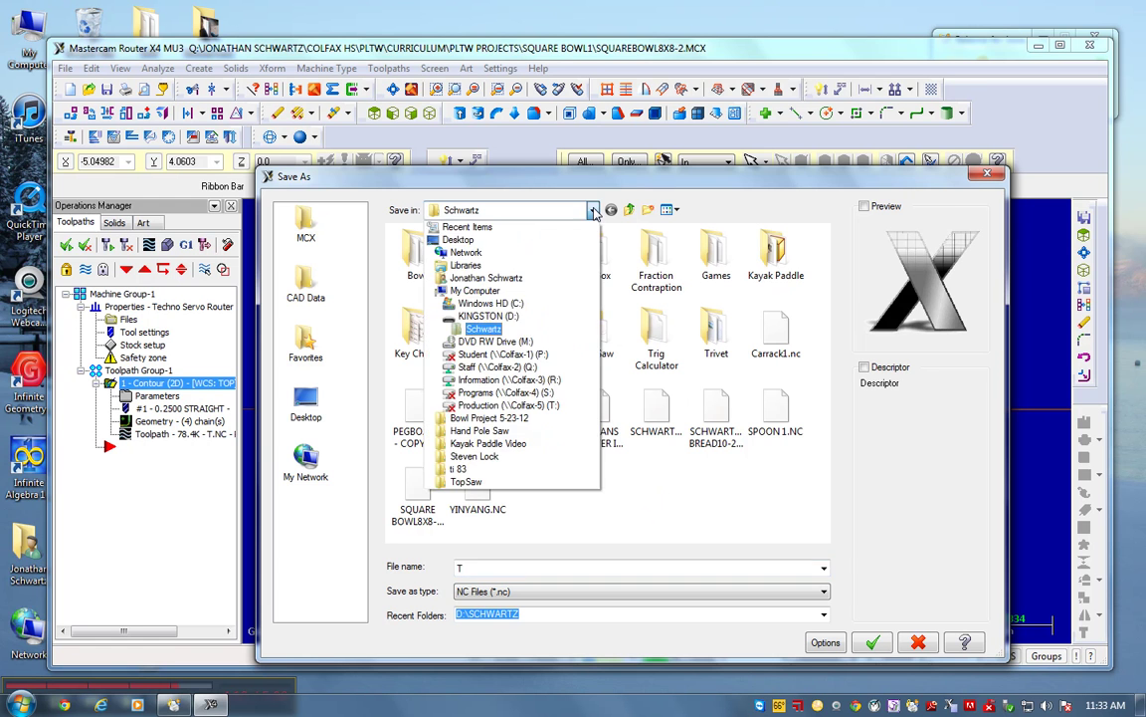
pyautogui.click(488, 315)
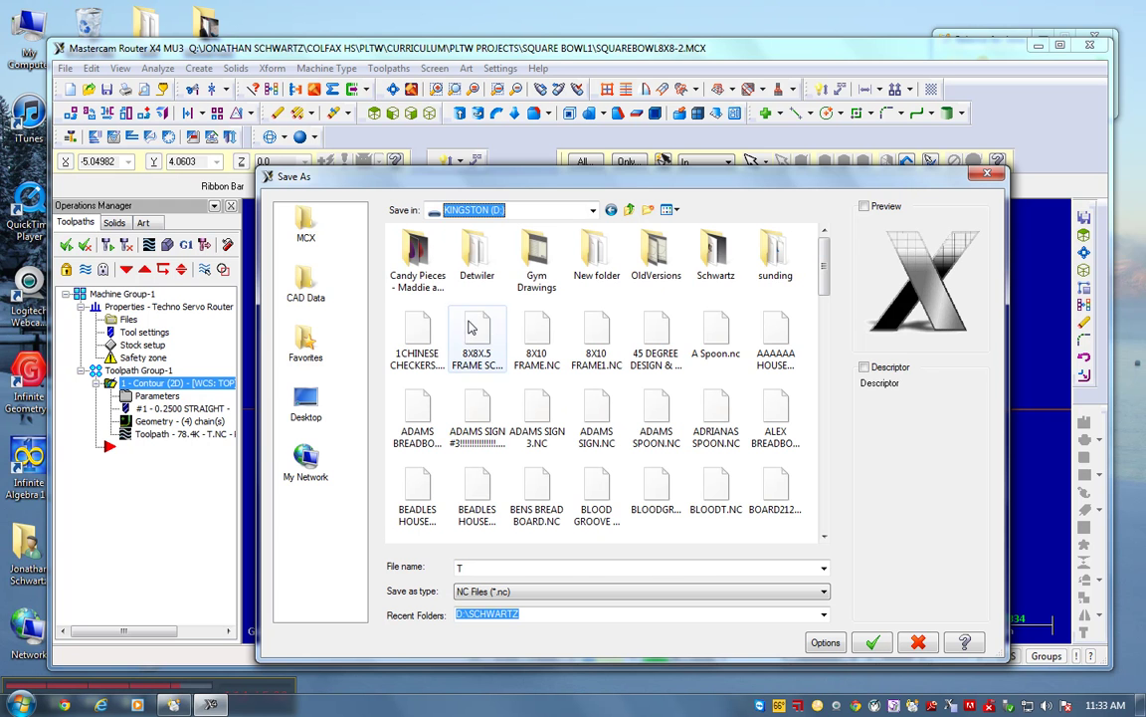
pyautogui.doubleClick(701, 257)
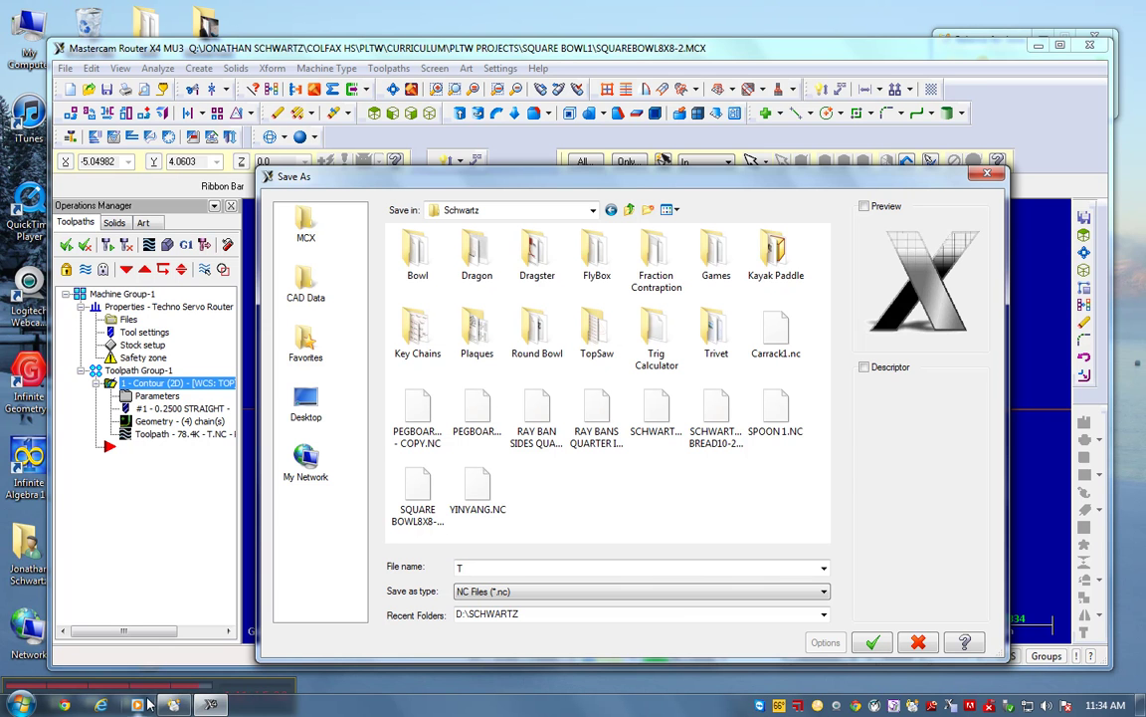
pyautogui.click(243, 686)
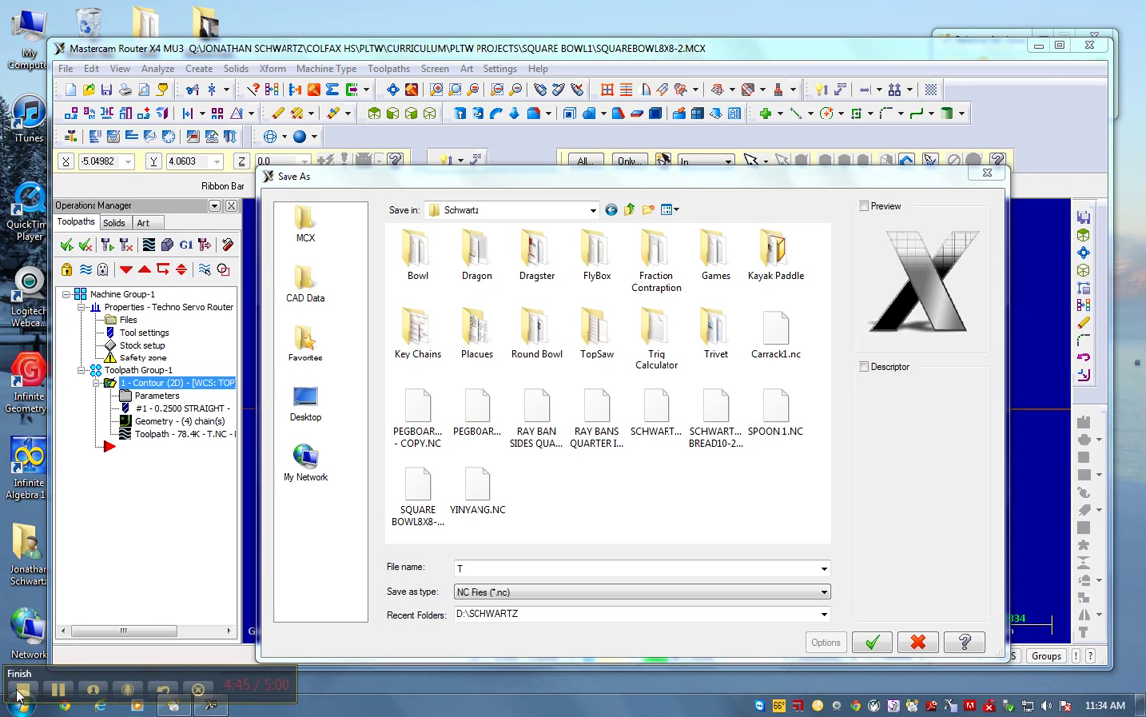